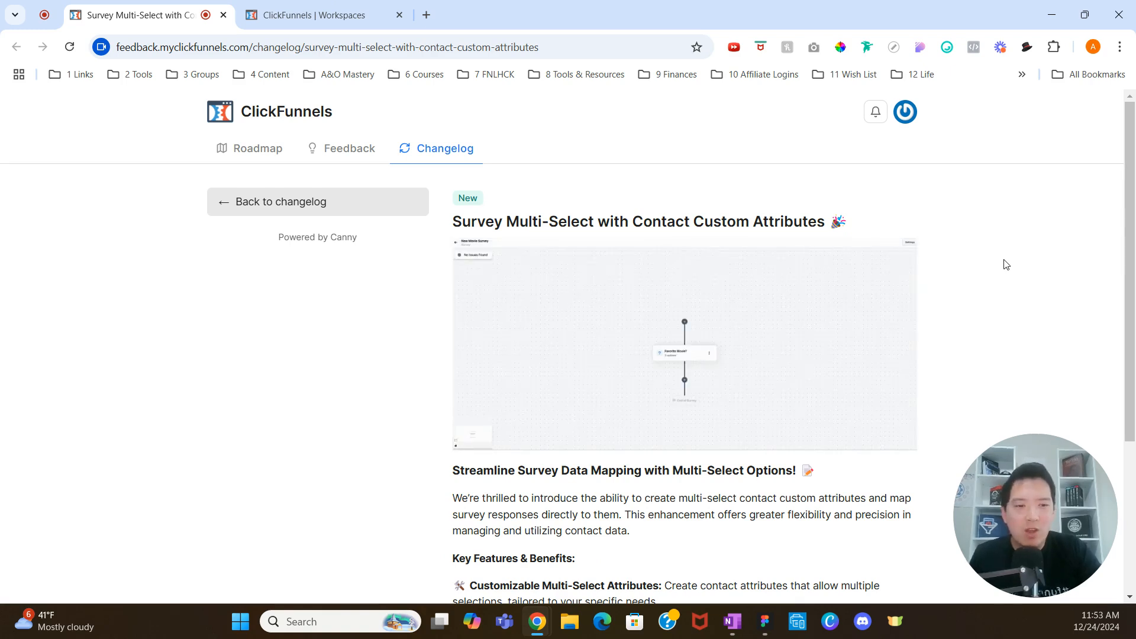
- Leave the survey multi-select changelog and open the Contact Attributes page in the Demo workspace's settings
scroll(1006, 264, down, 4)
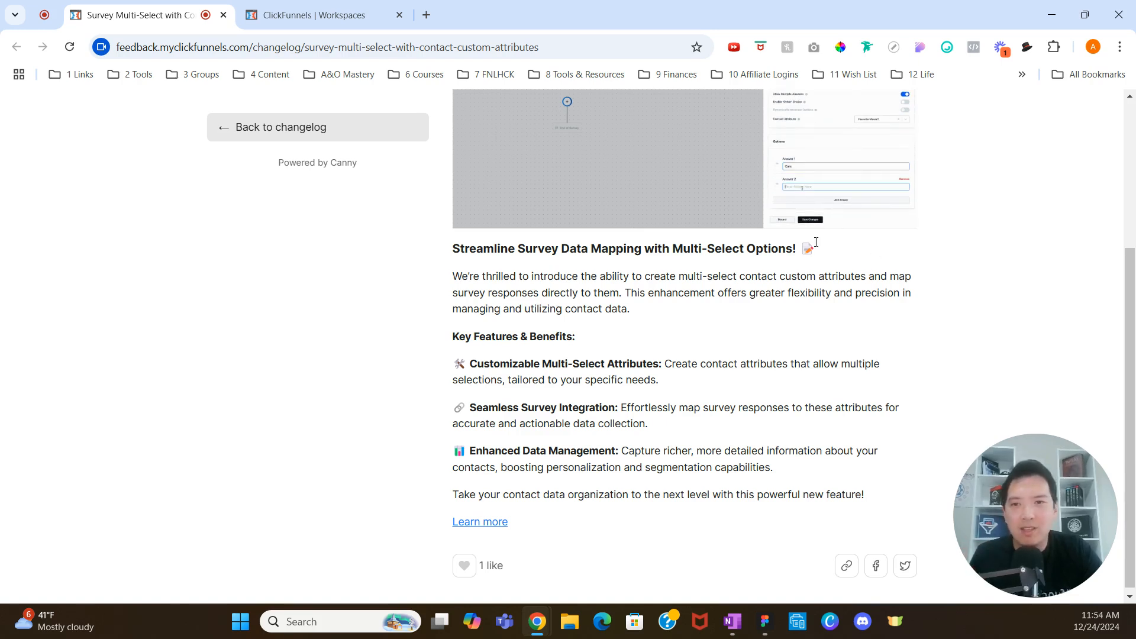
key(ctrl+Tab)
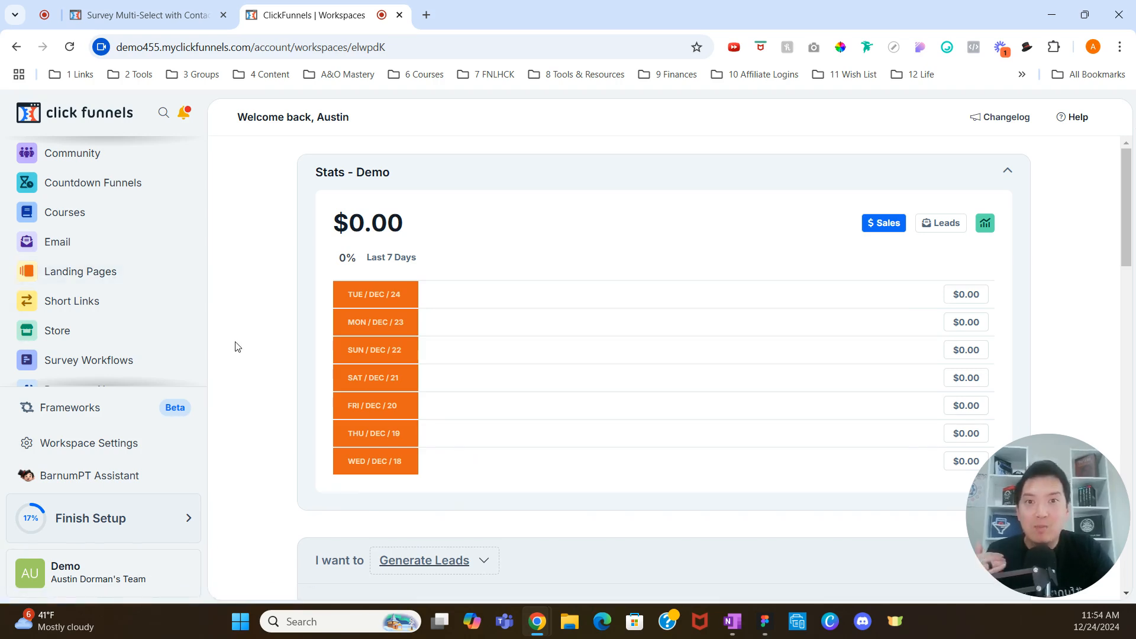
click(119, 456)
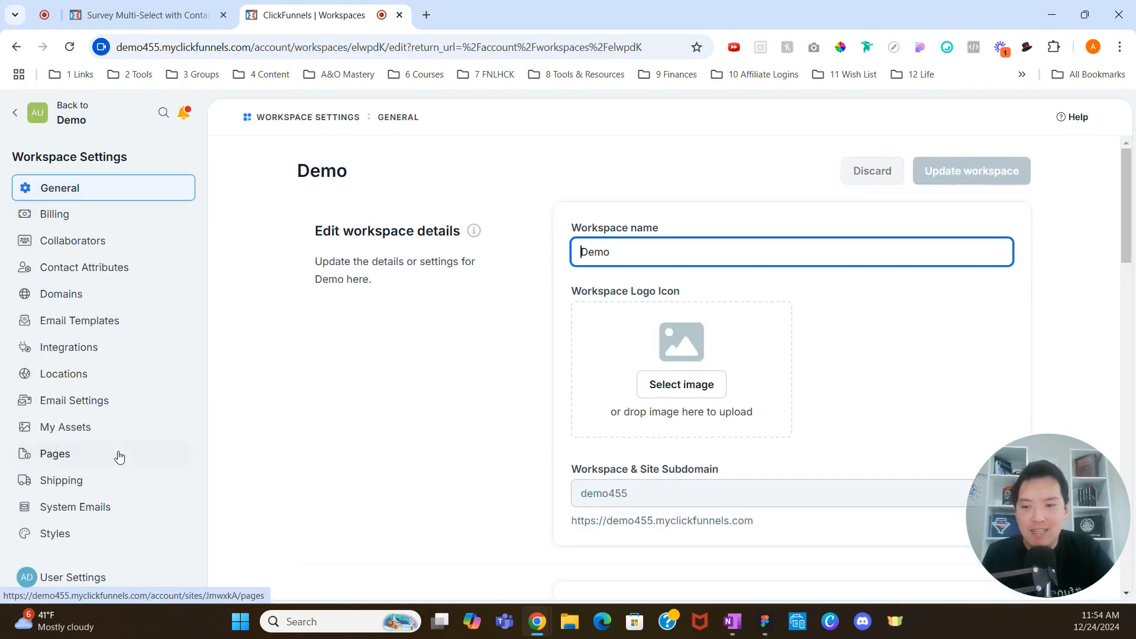
click(105, 271)
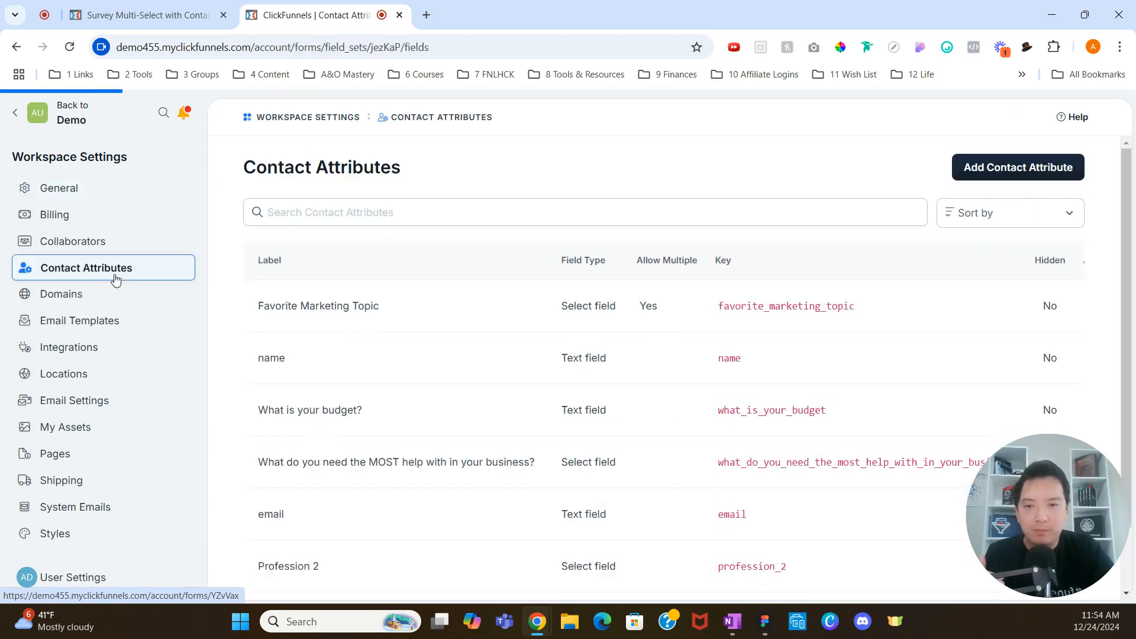
- Start a new contact attribute and label it "Favorite Marketing Topics 2"
click(1038, 177)
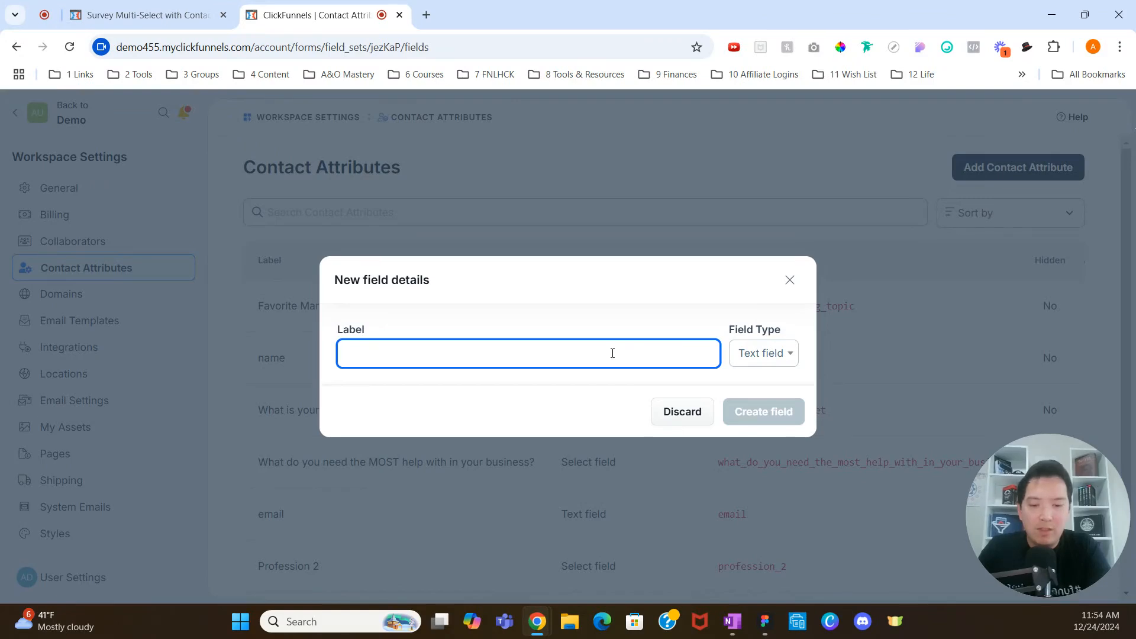
text(Marketing To)
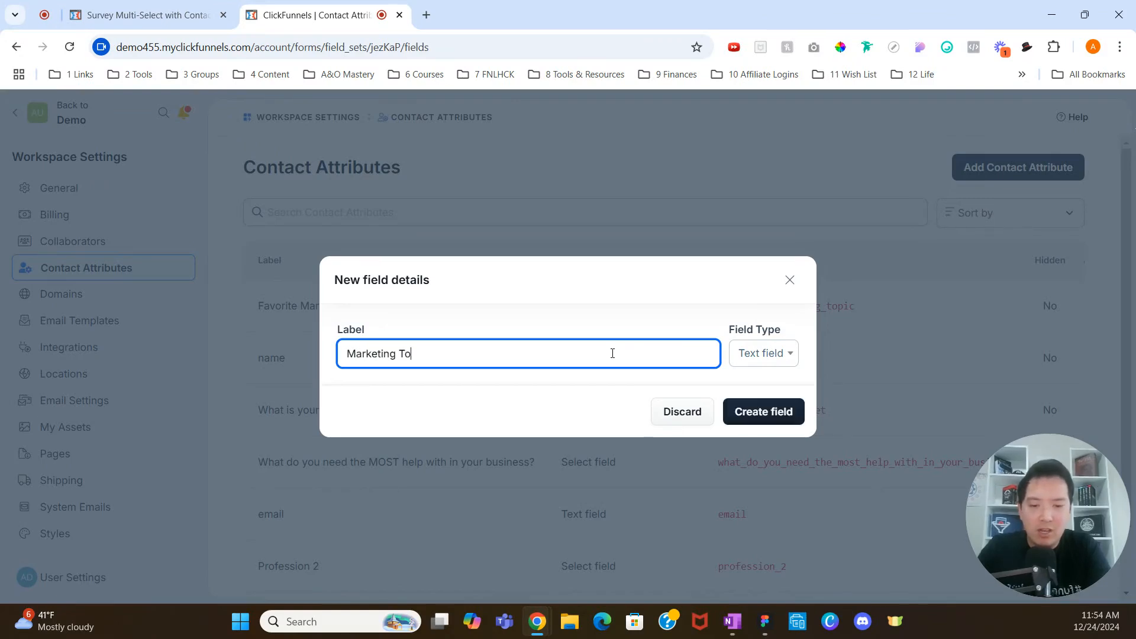
text(pics)
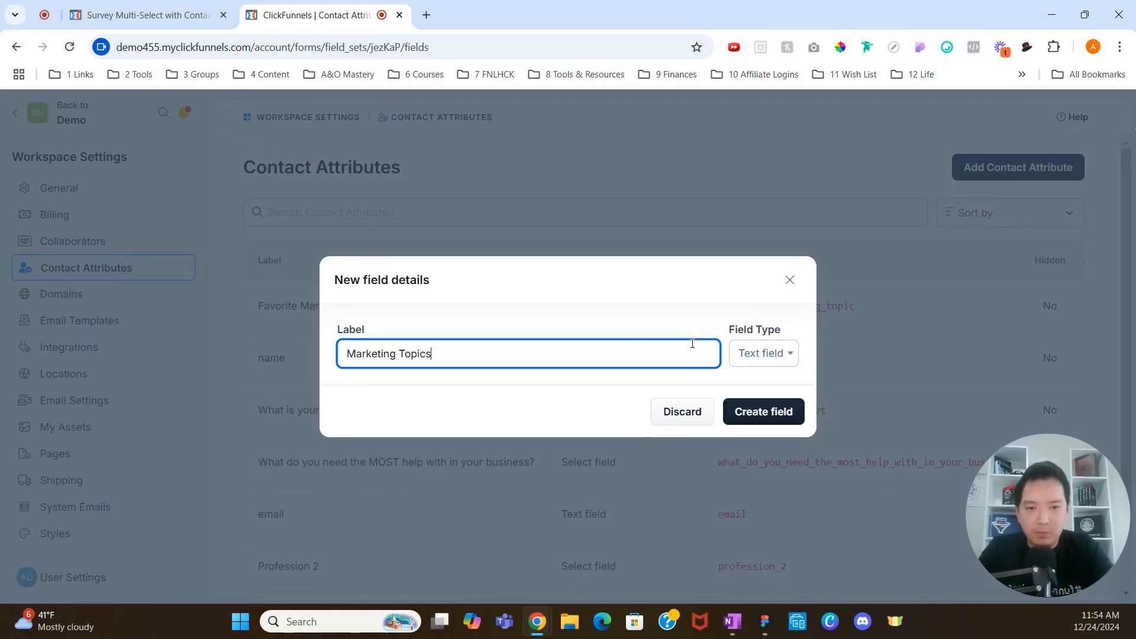
click(348, 353)
text(Favo)
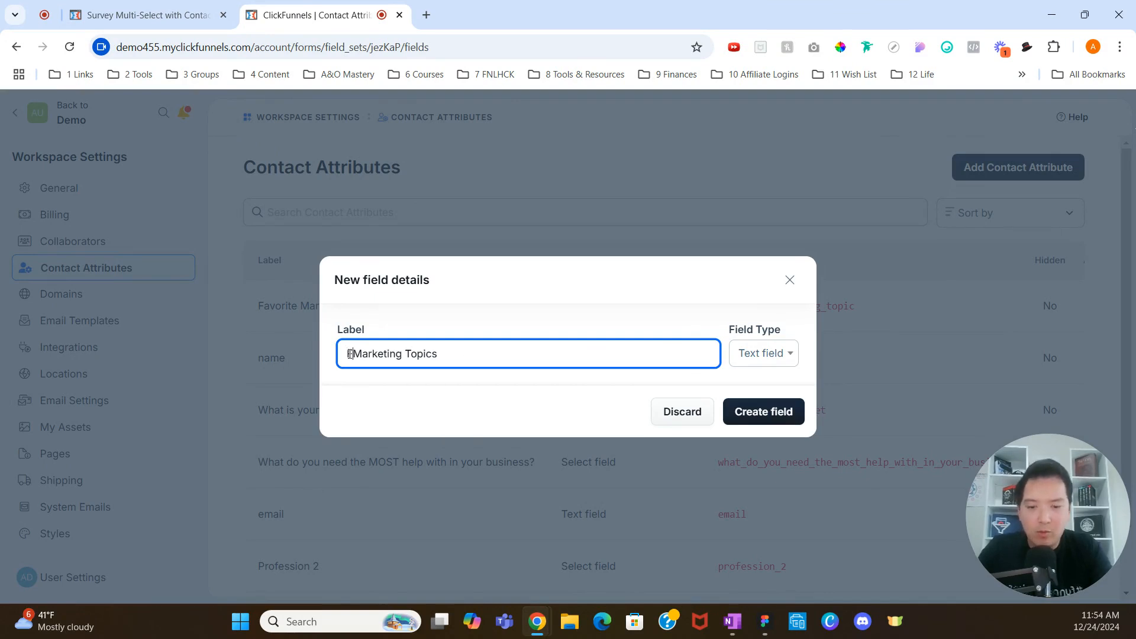
text(rite )
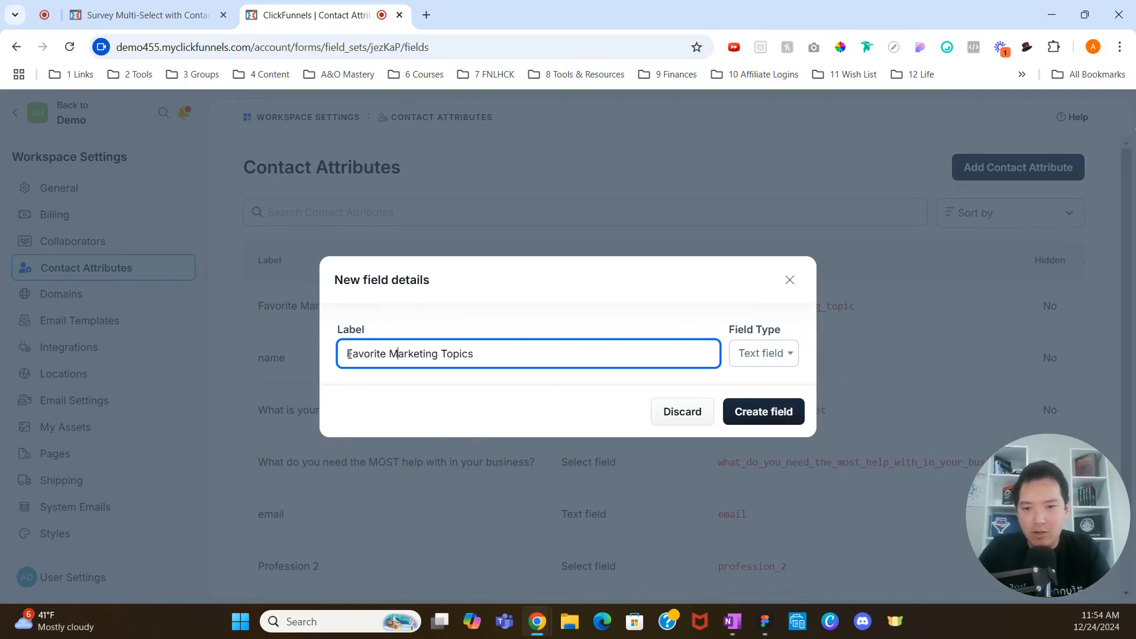
text(2)
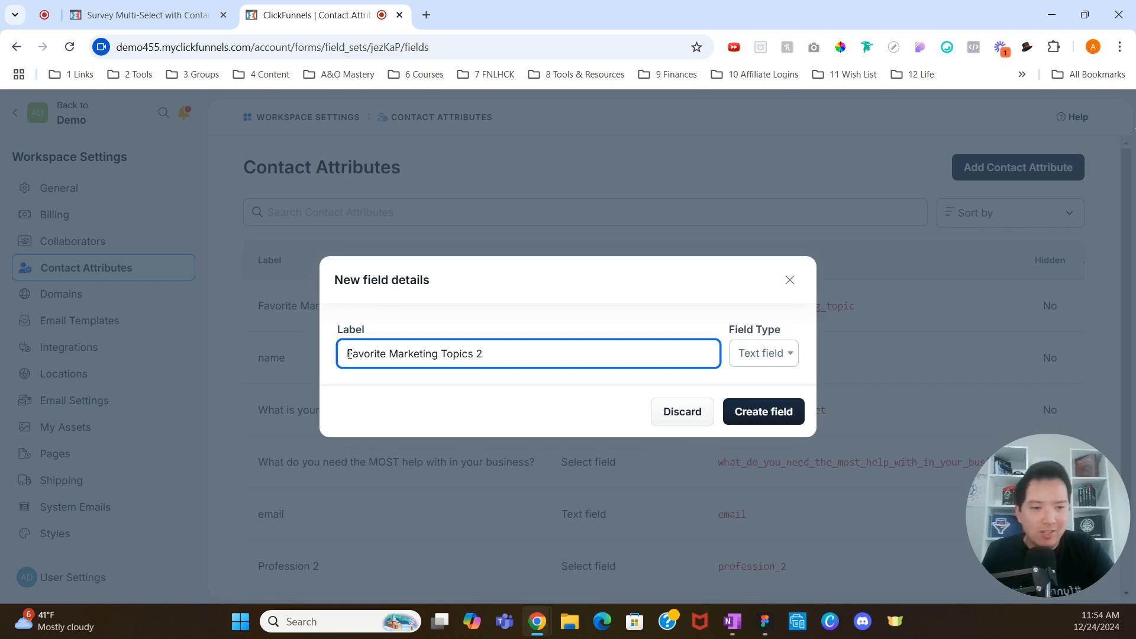
- Make the new attribute a Select field and allow multiple selections
click(773, 355)
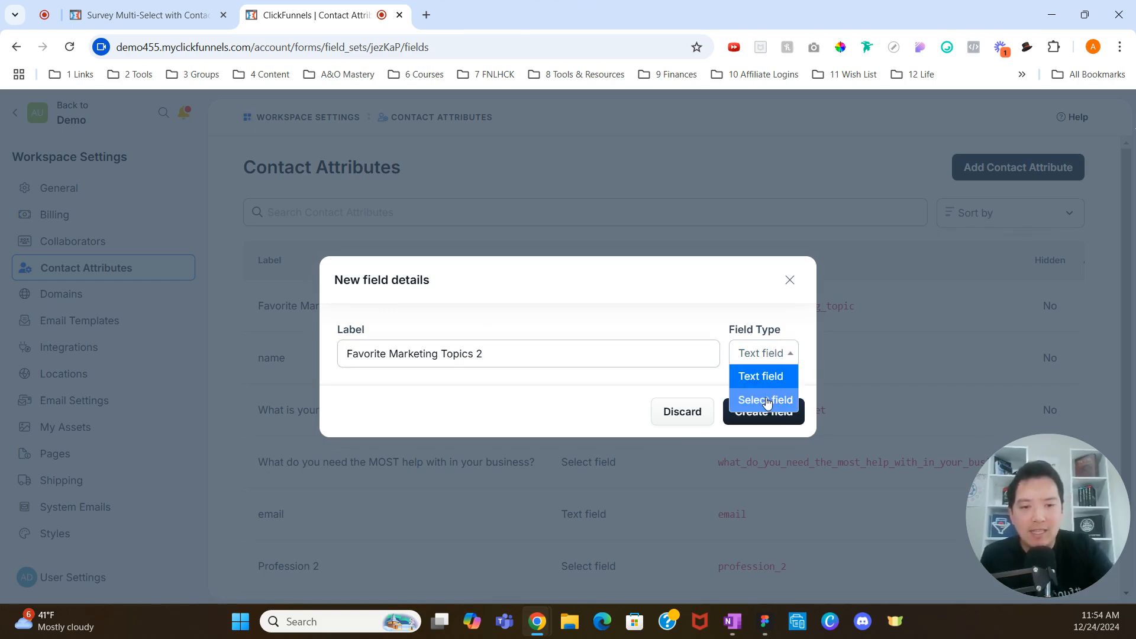
click(766, 400)
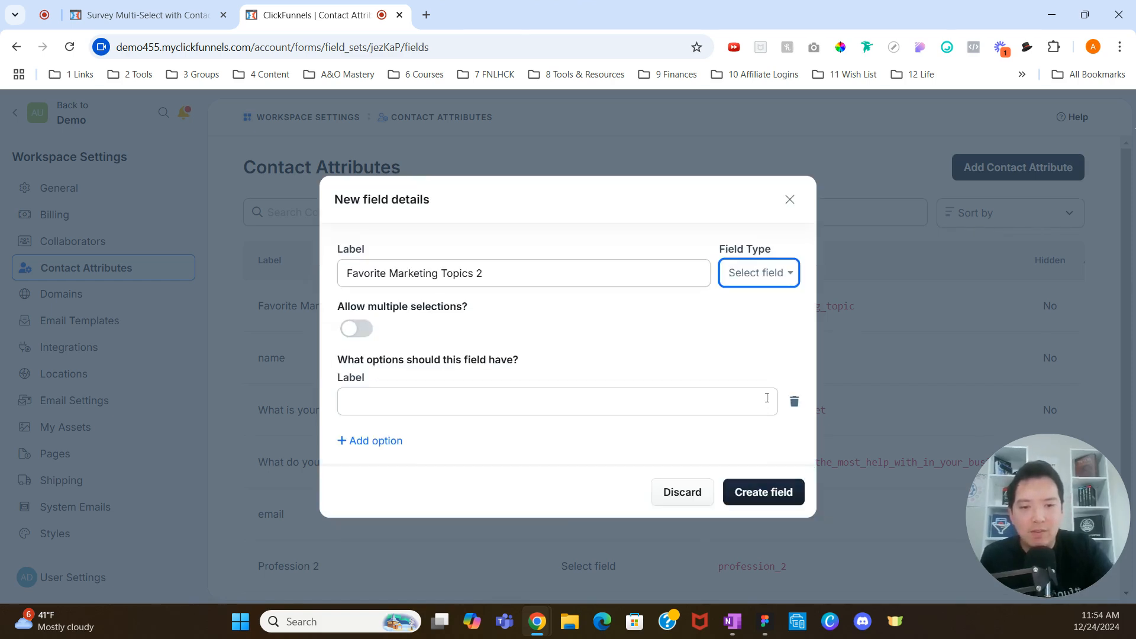
click(369, 330)
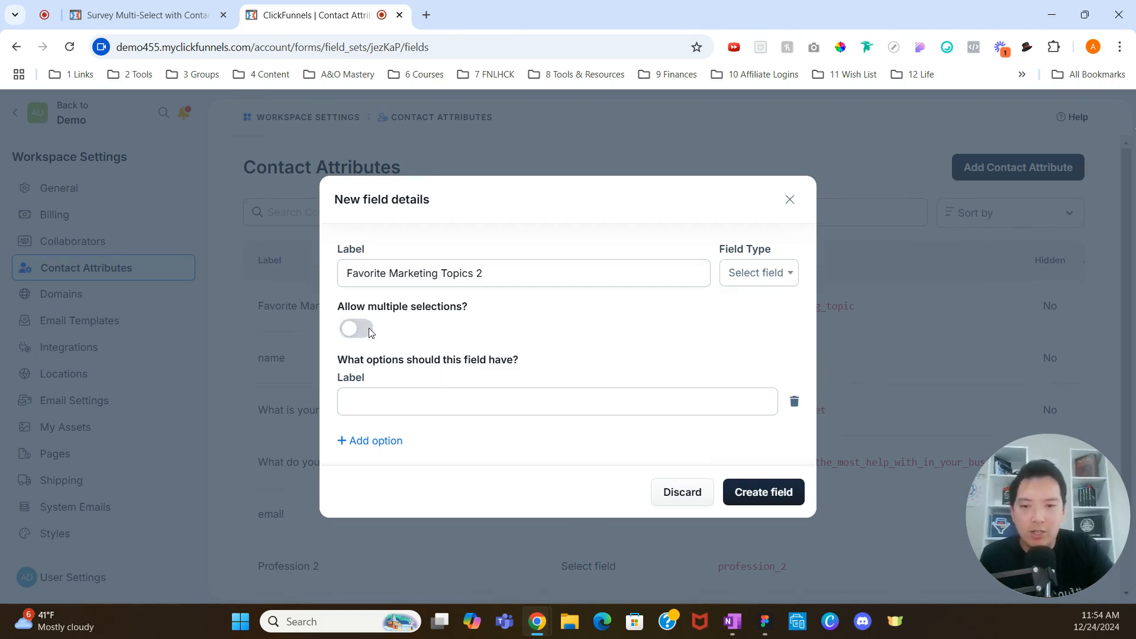
- Give the attribute the options "Sales Funnels", "Traffic" and "Content Creation", and create the field
click(383, 403)
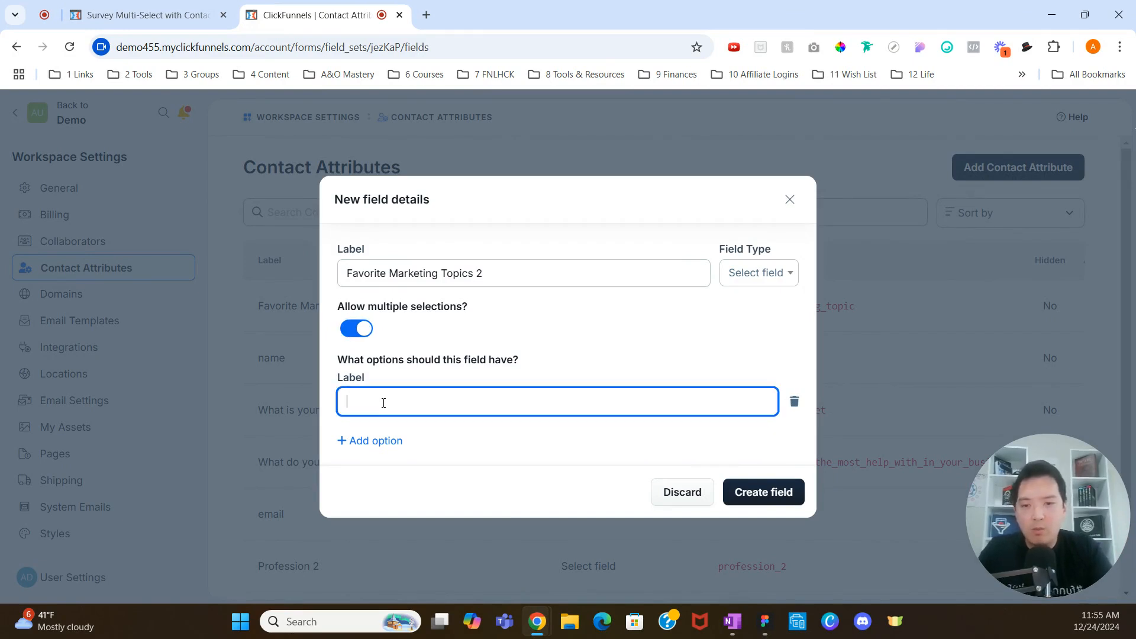
text(Sa)
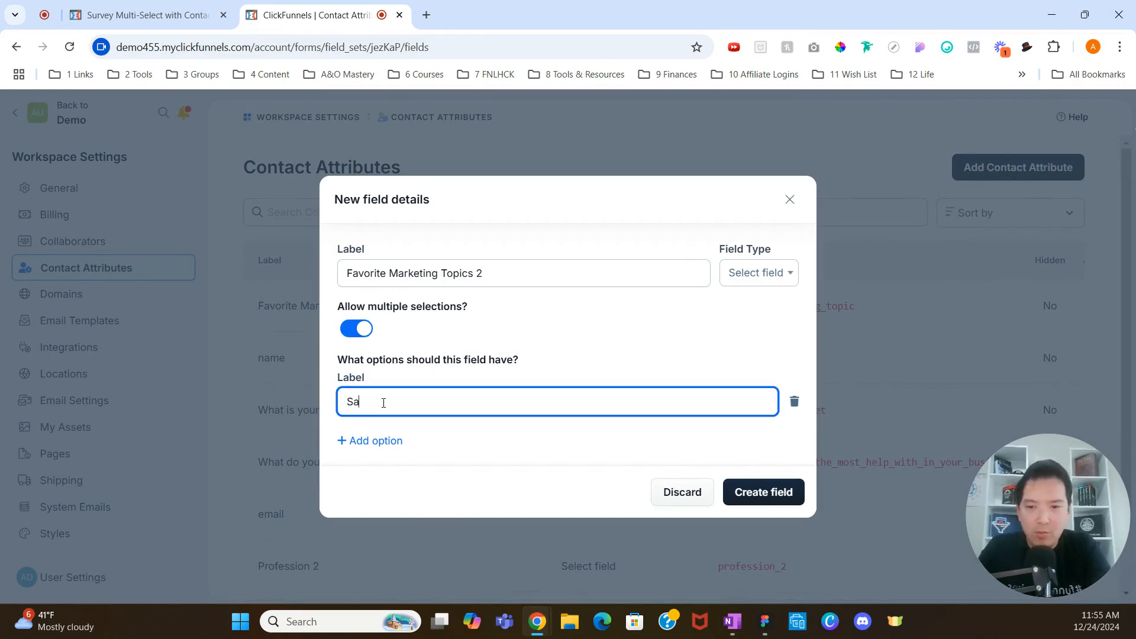
text(les Funnels)
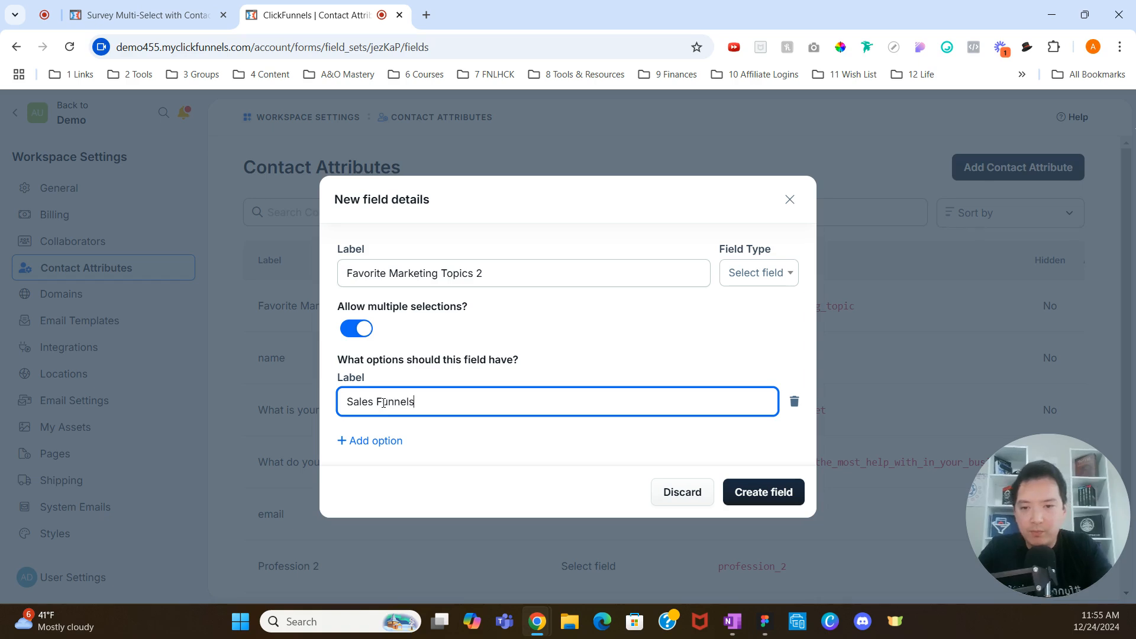
click(388, 444)
click(399, 433)
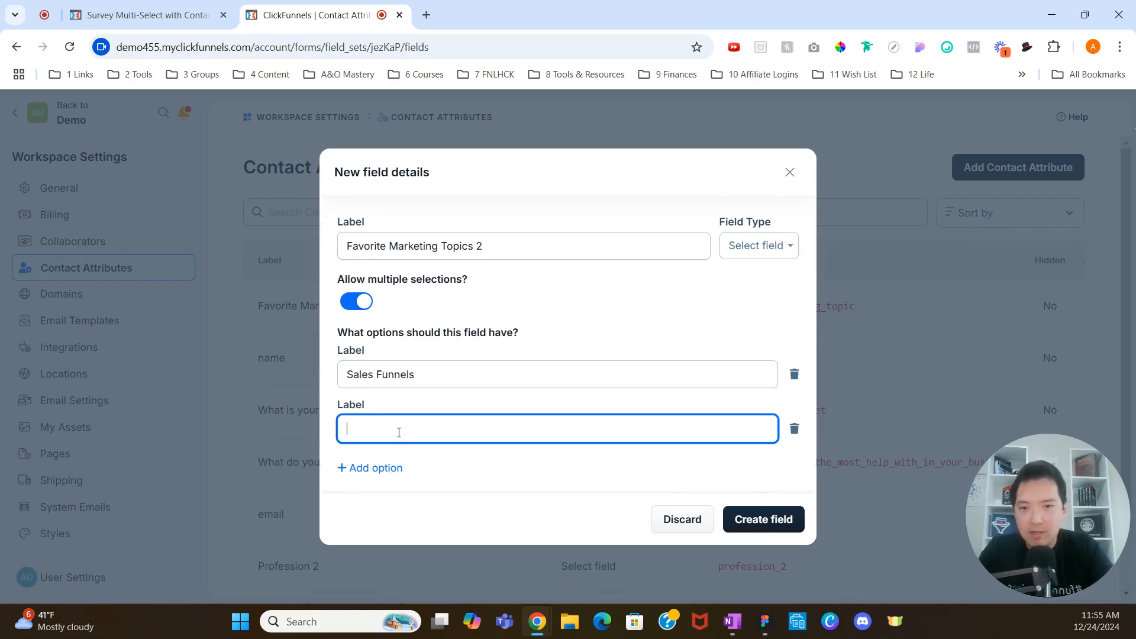
text(Traffic)
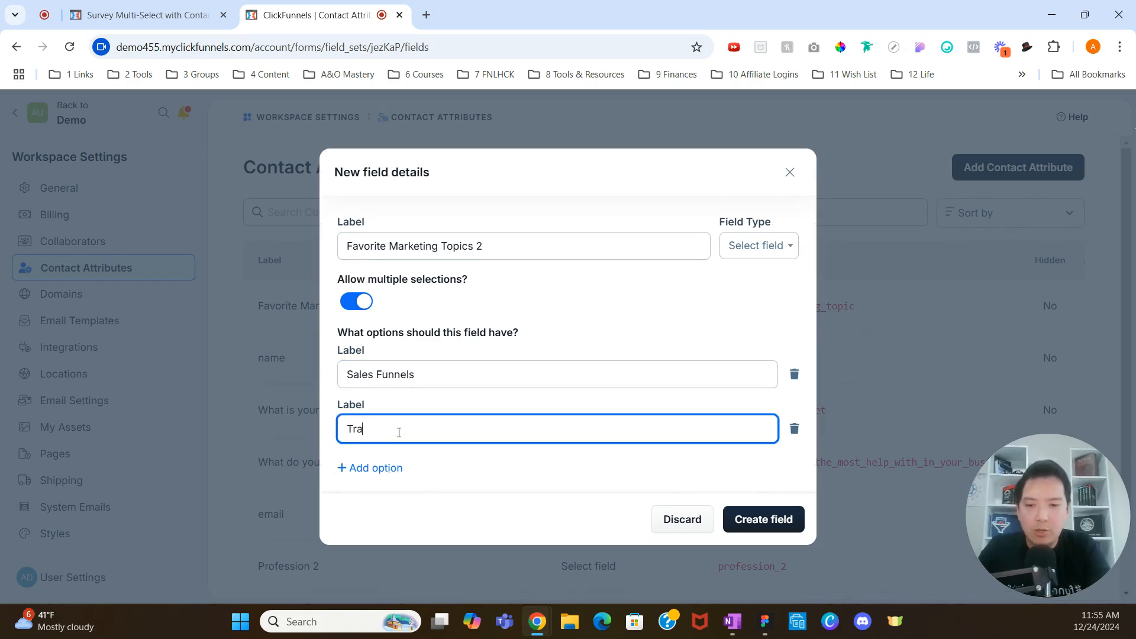
click(402, 467)
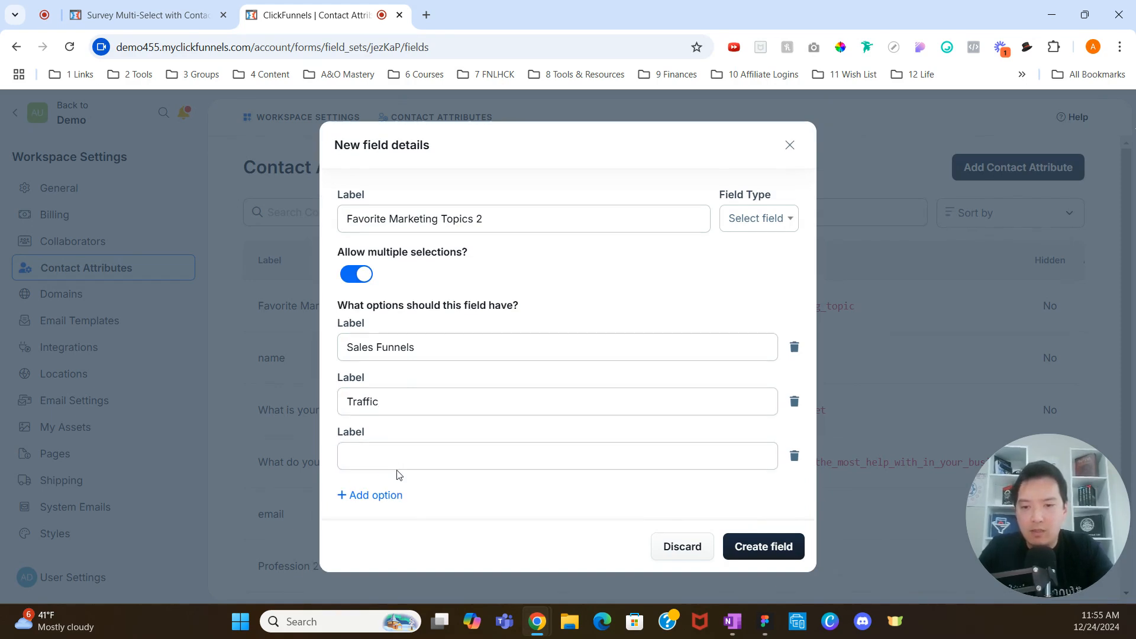
click(397, 456)
text(Conte)
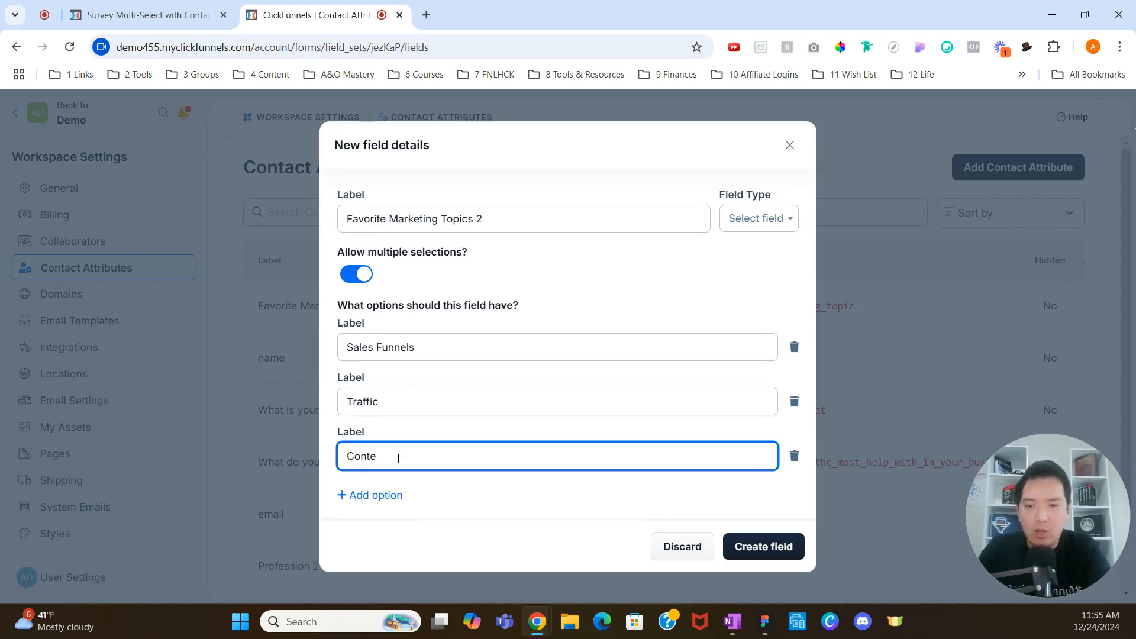
text(nt Creation)
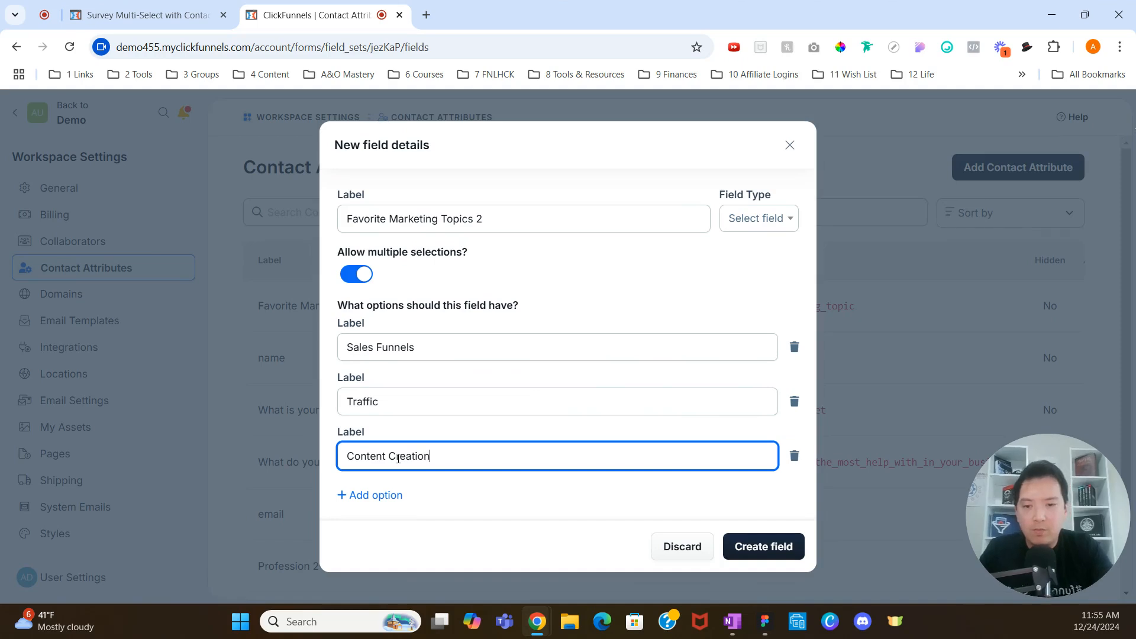
click(774, 554)
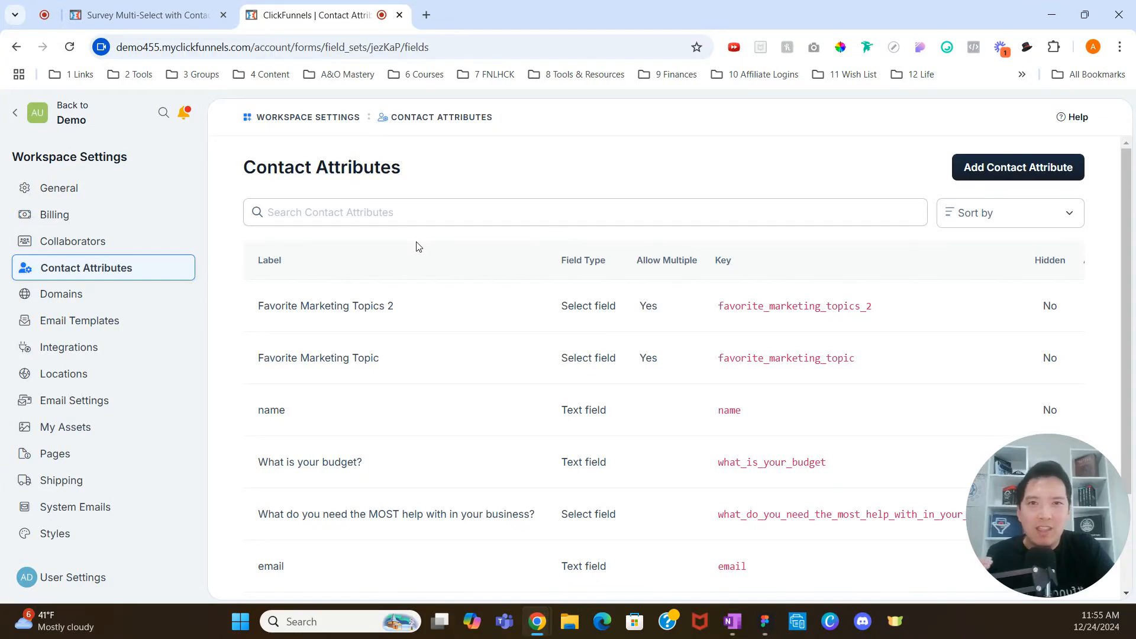
- Return to the workspace dashboard and open the "Test Multi Select" survey workflow in the builder
click(20, 117)
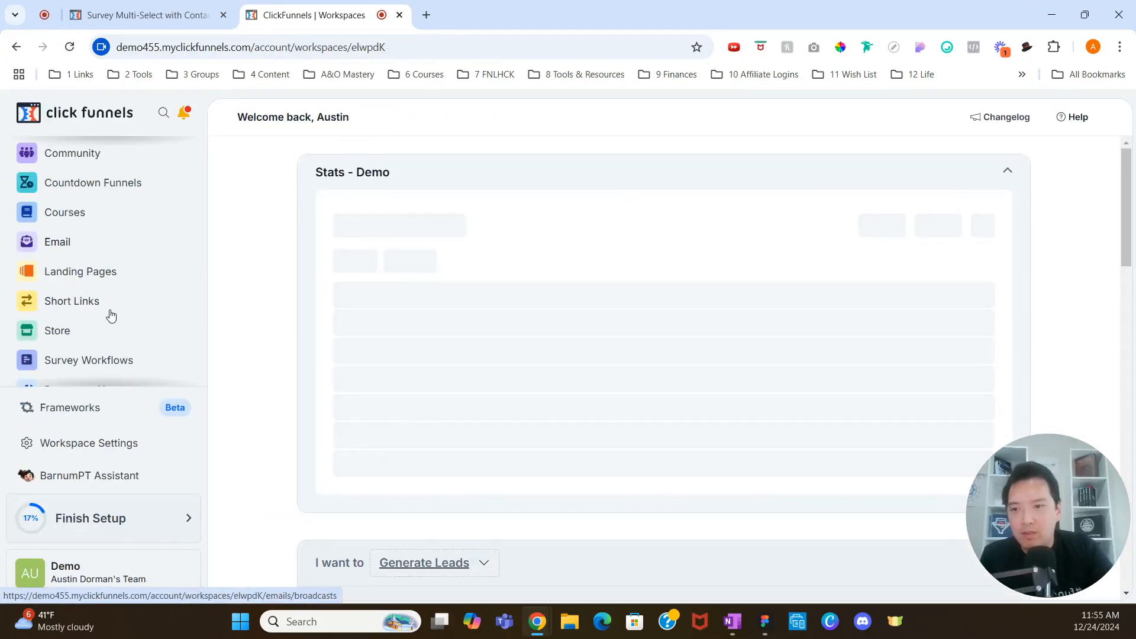
scroll(110, 315, up, 2)
scroll(111, 316, down, 2)
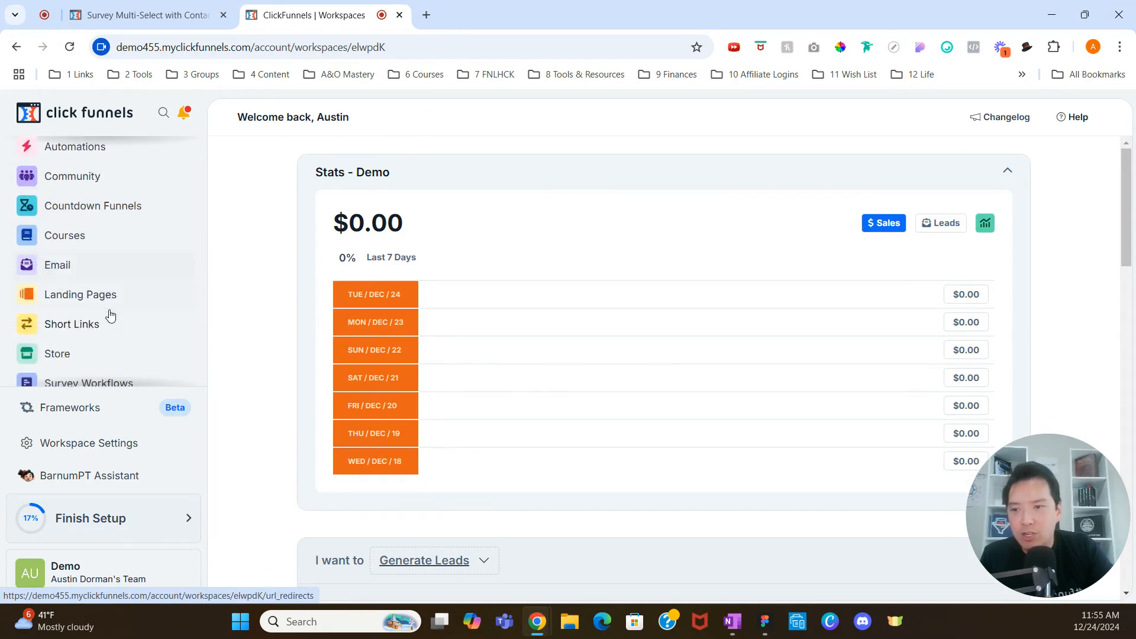
scroll(112, 324, down, 1)
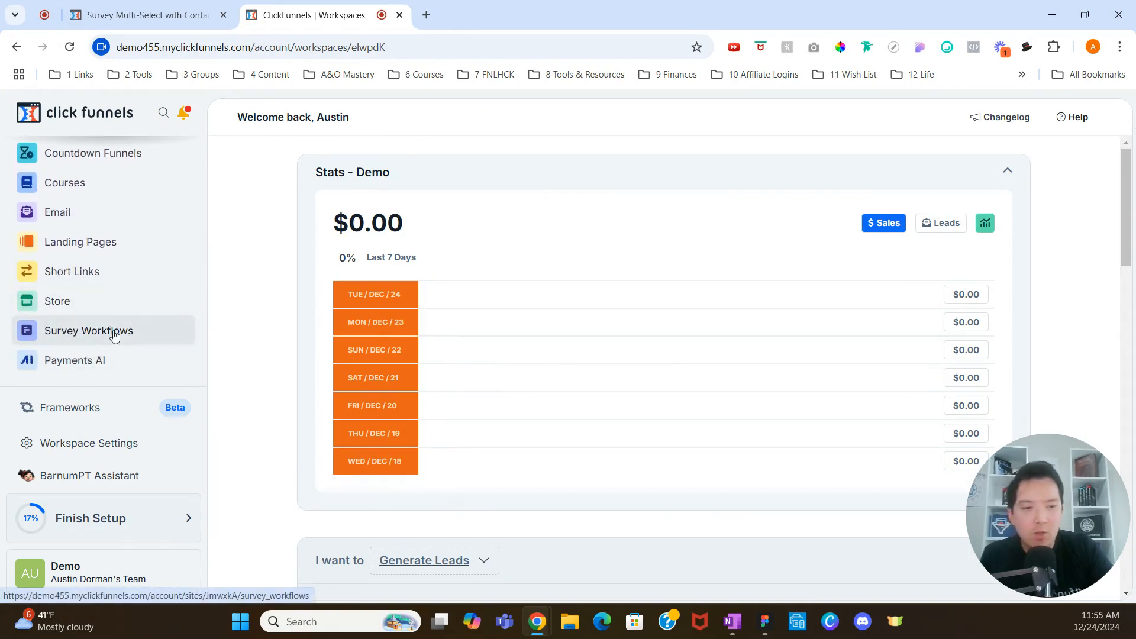
scroll(166, 280, up, 3)
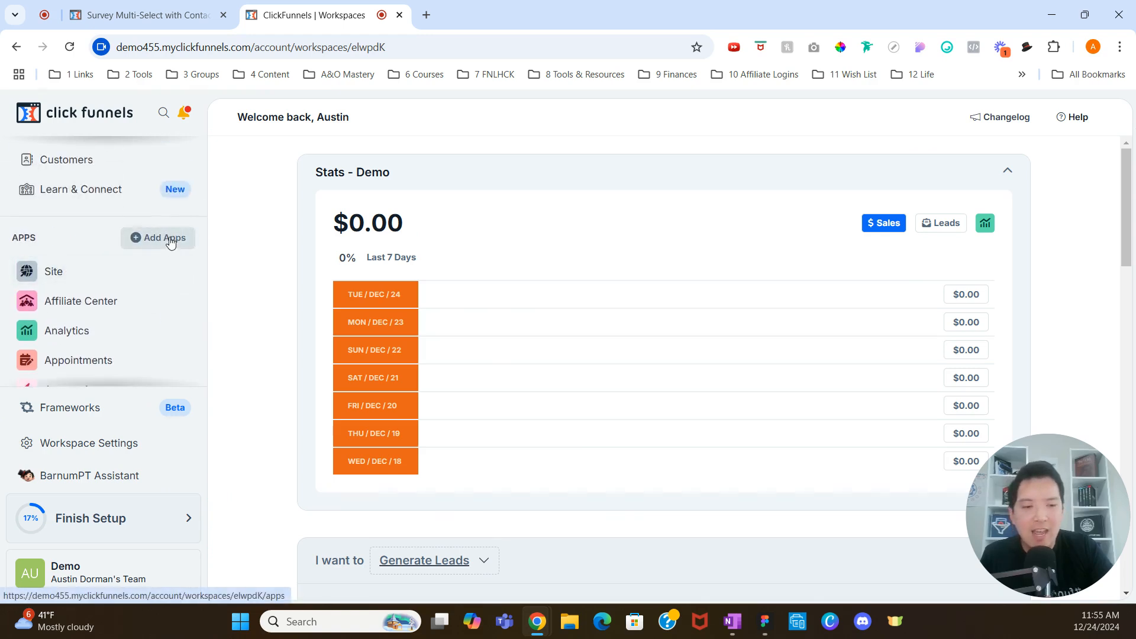
scroll(165, 284, down, 5)
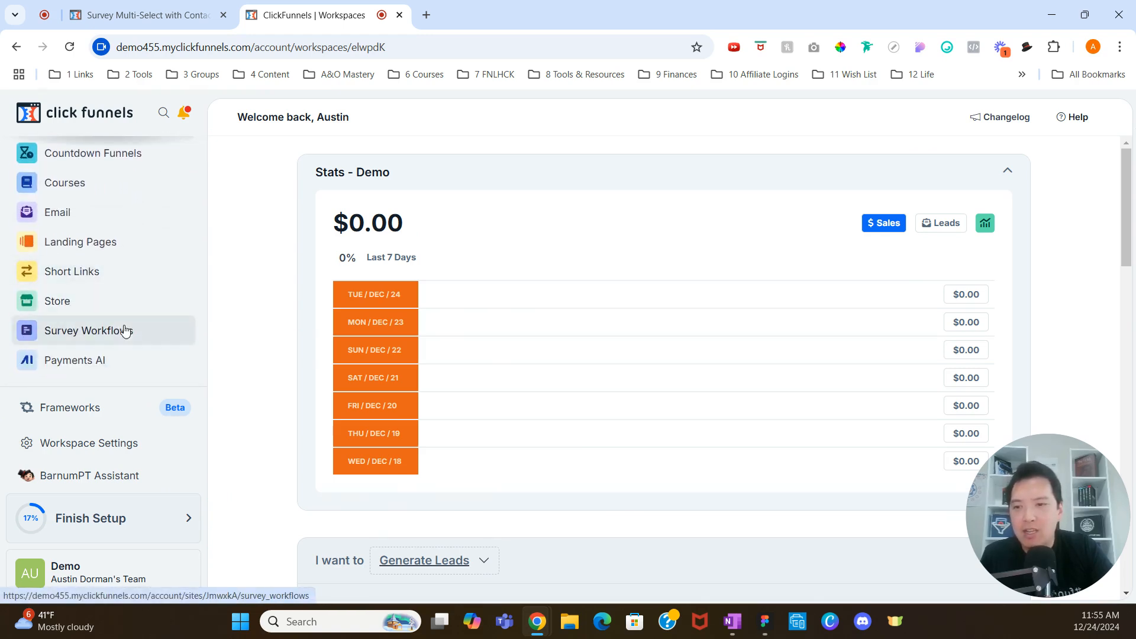
click(161, 330)
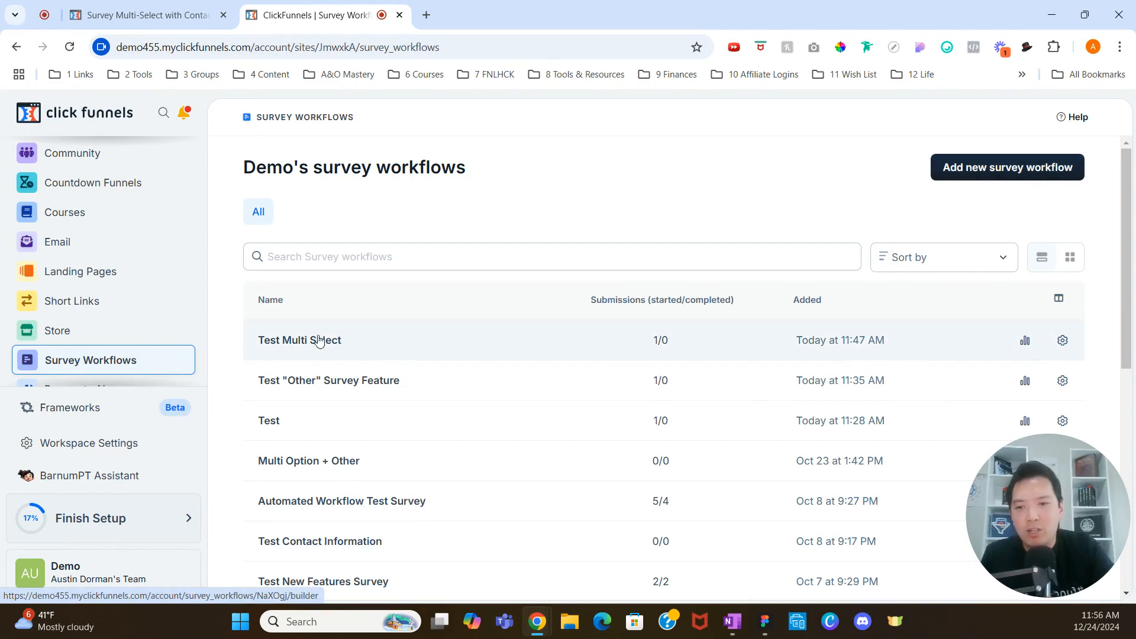
click(421, 342)
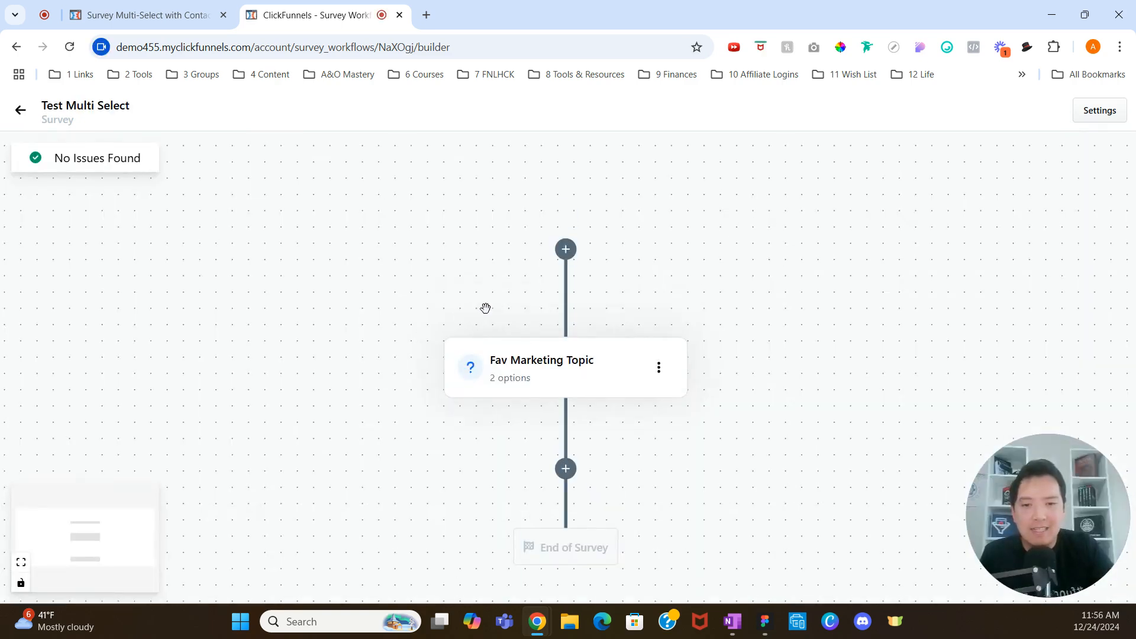
- Delete the "Fav Marketing Topic" question from the survey
click(658, 367)
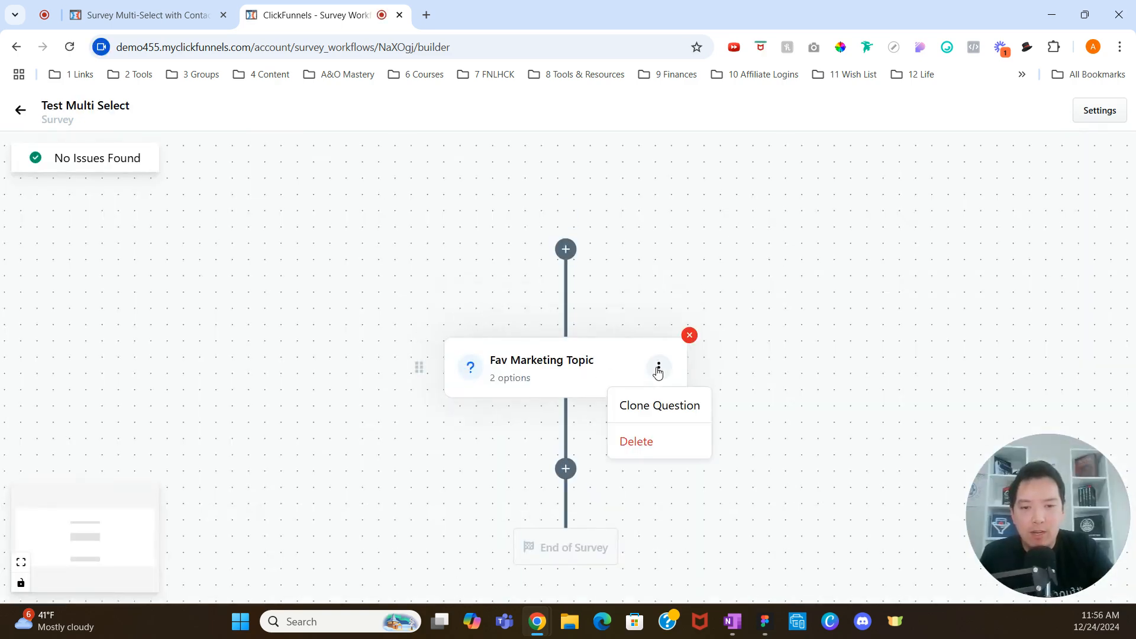
click(646, 440)
click(723, 393)
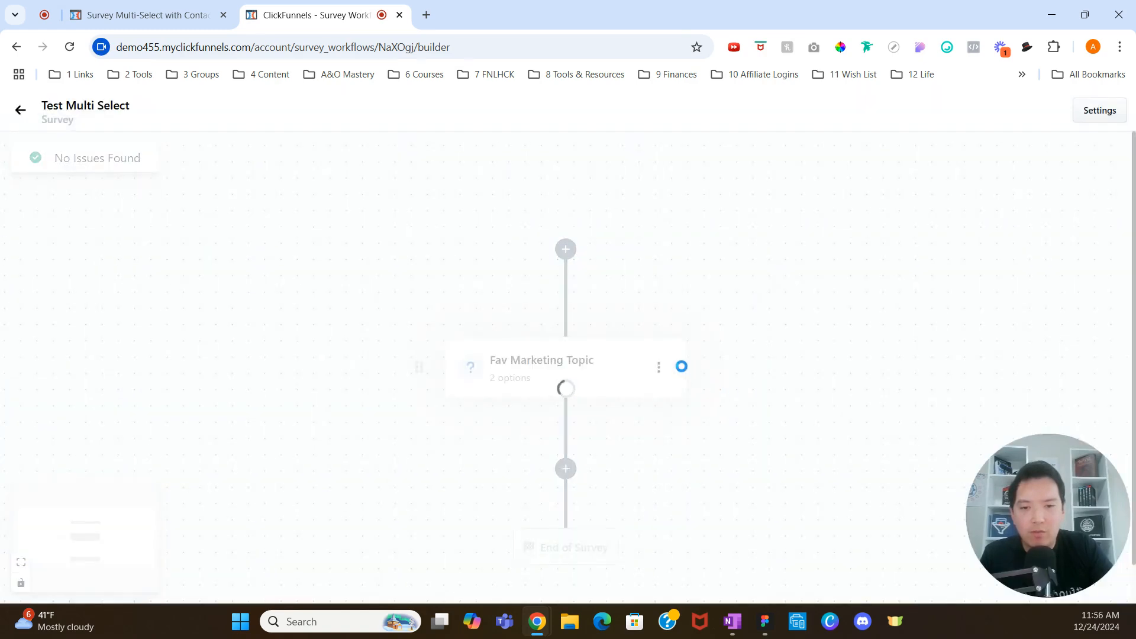
- Add a choice question to the start of the survey with the headline "What Is Your Favorite Marketing Topic?"
click(565, 252)
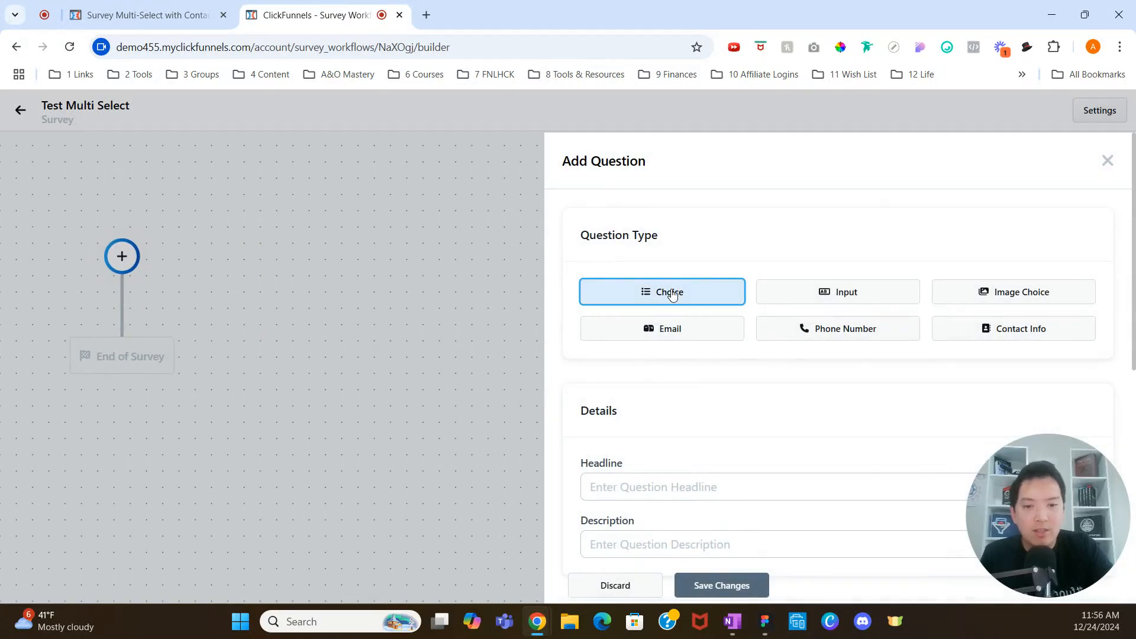
scroll(672, 296, down, 3)
click(672, 339)
text(Wh)
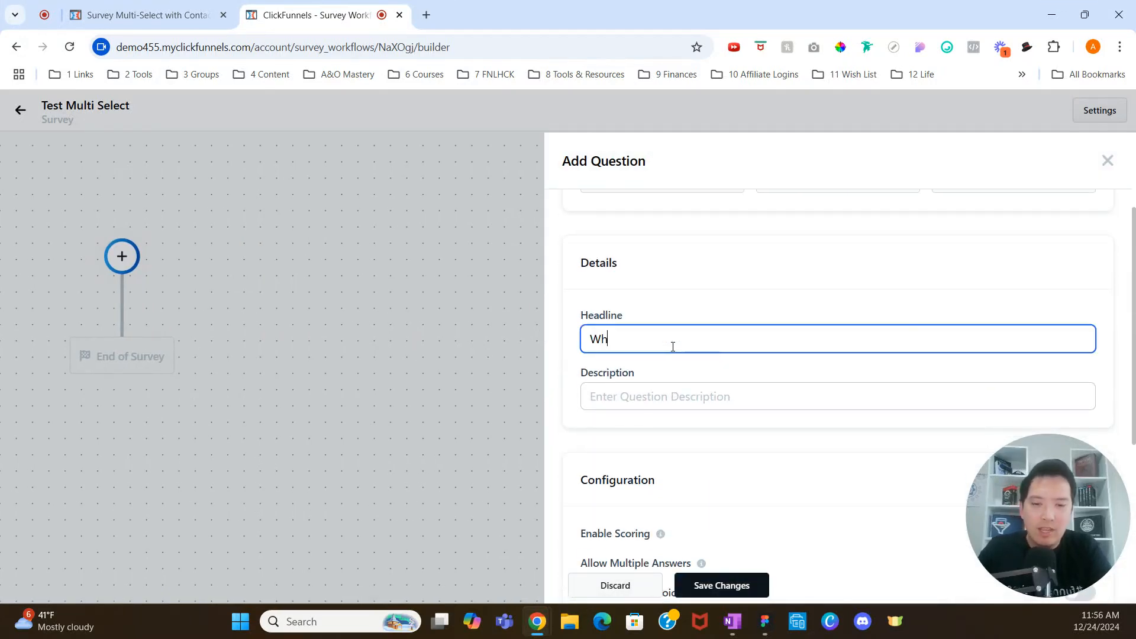
text(at Is Your )
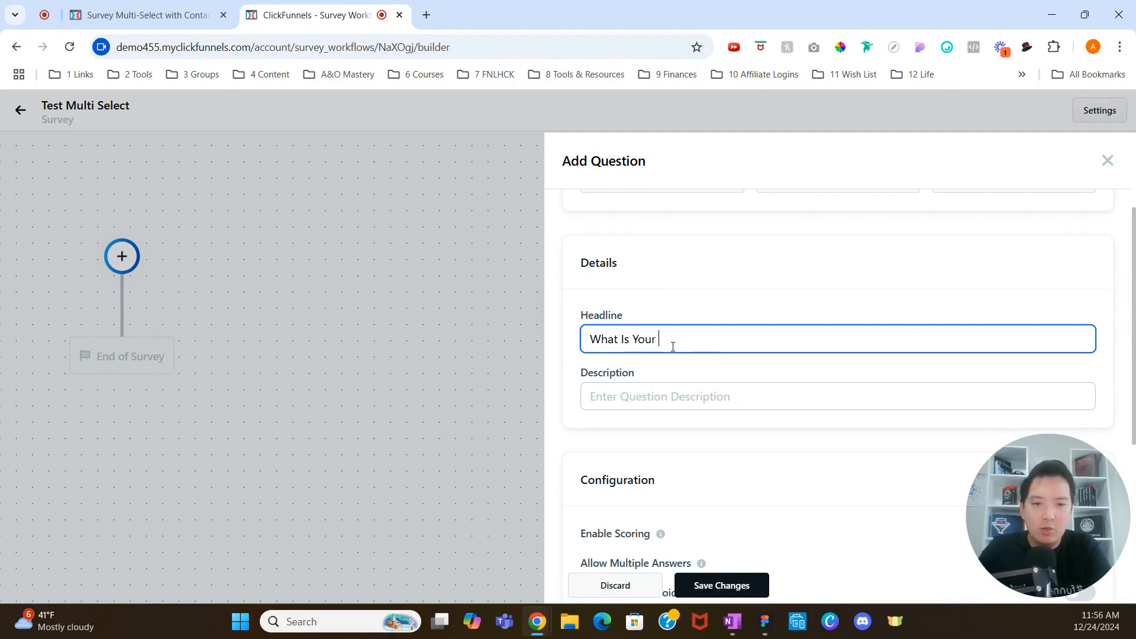
text(Favorite Marketi)
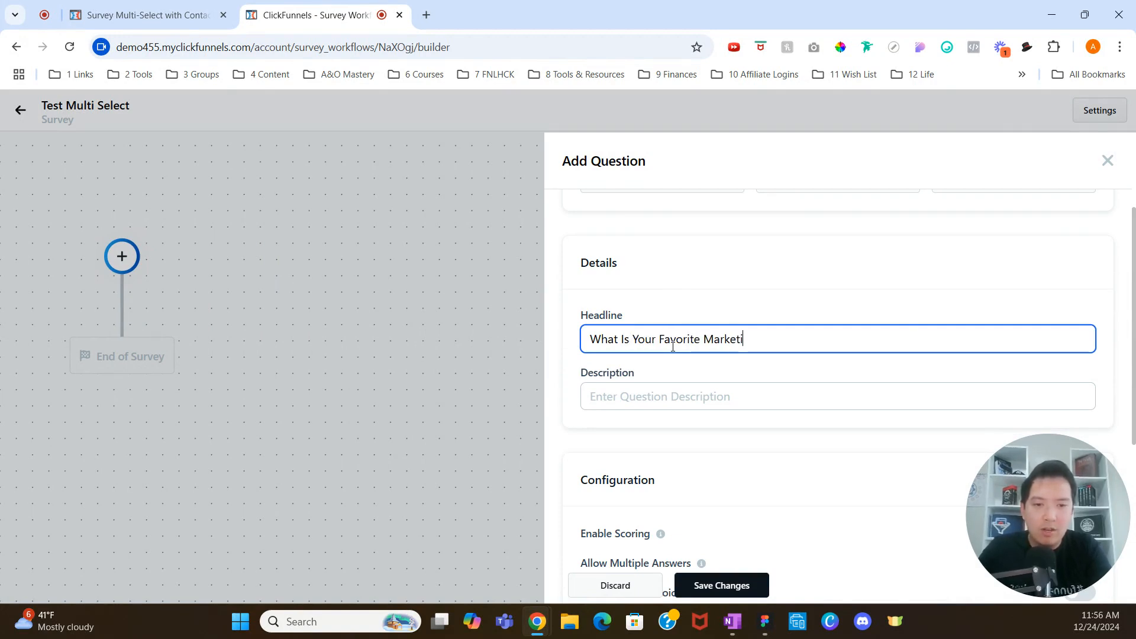
text(ng Topic?)
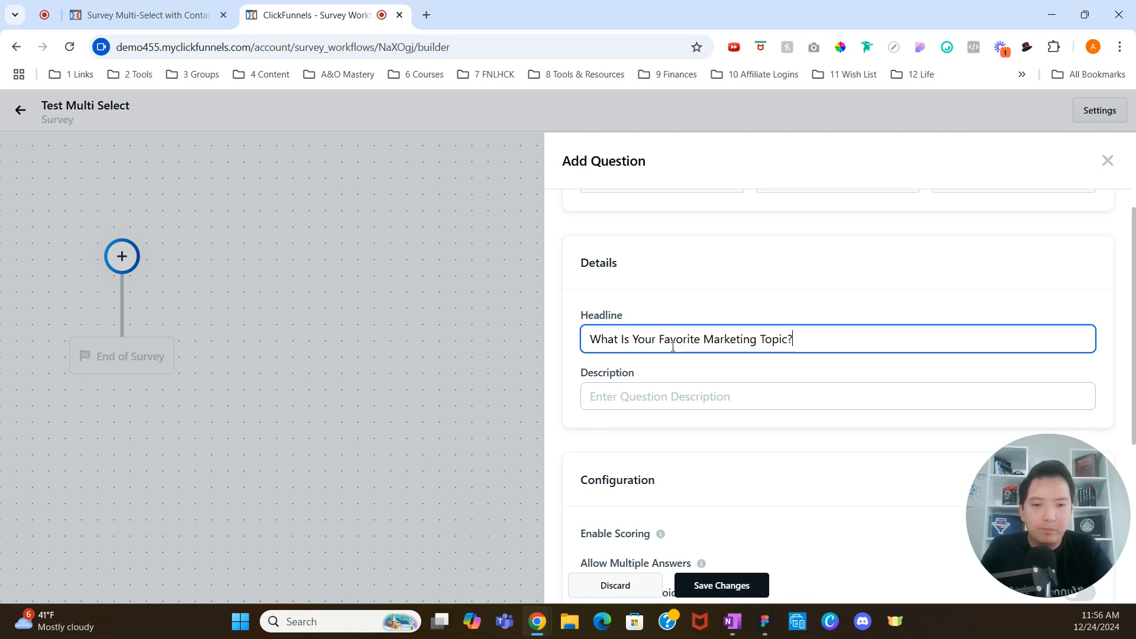
- Allow multiple answers for the question and link it to the "Favorite Marketing Topics 2" contact attribute
scroll(698, 319, down, 3)
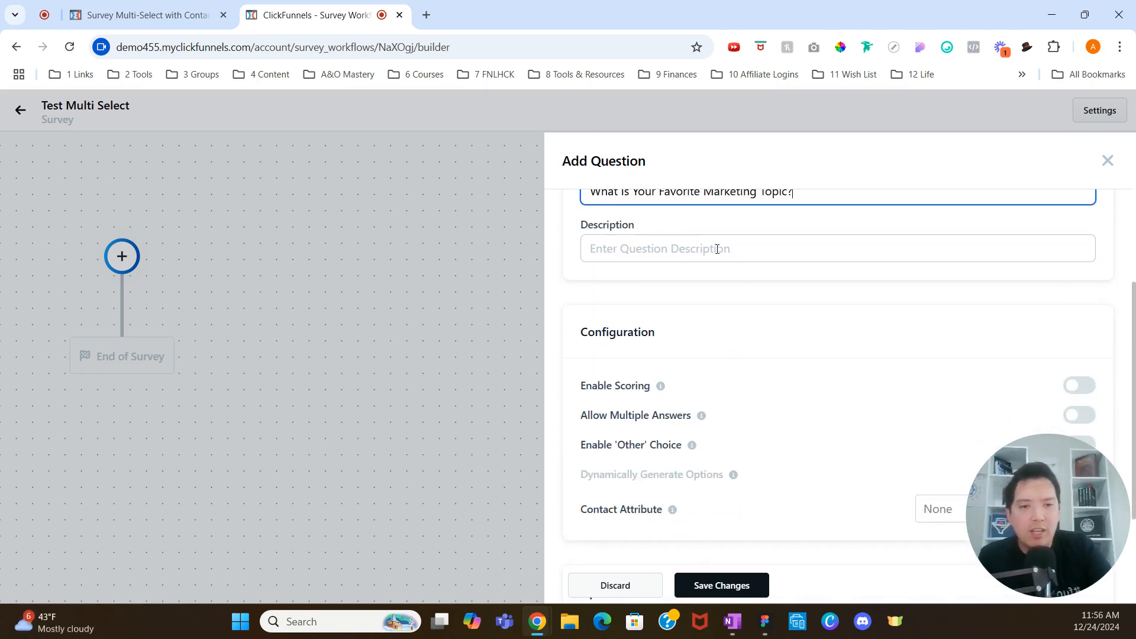
scroll(717, 248, down, 1)
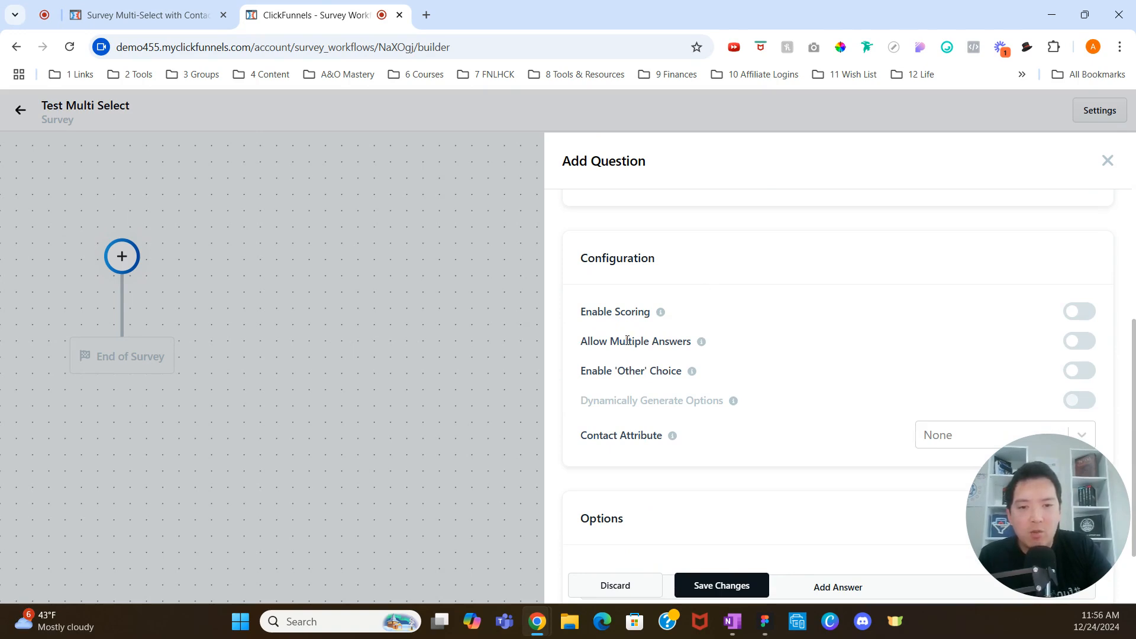
scroll(639, 332, down, 1)
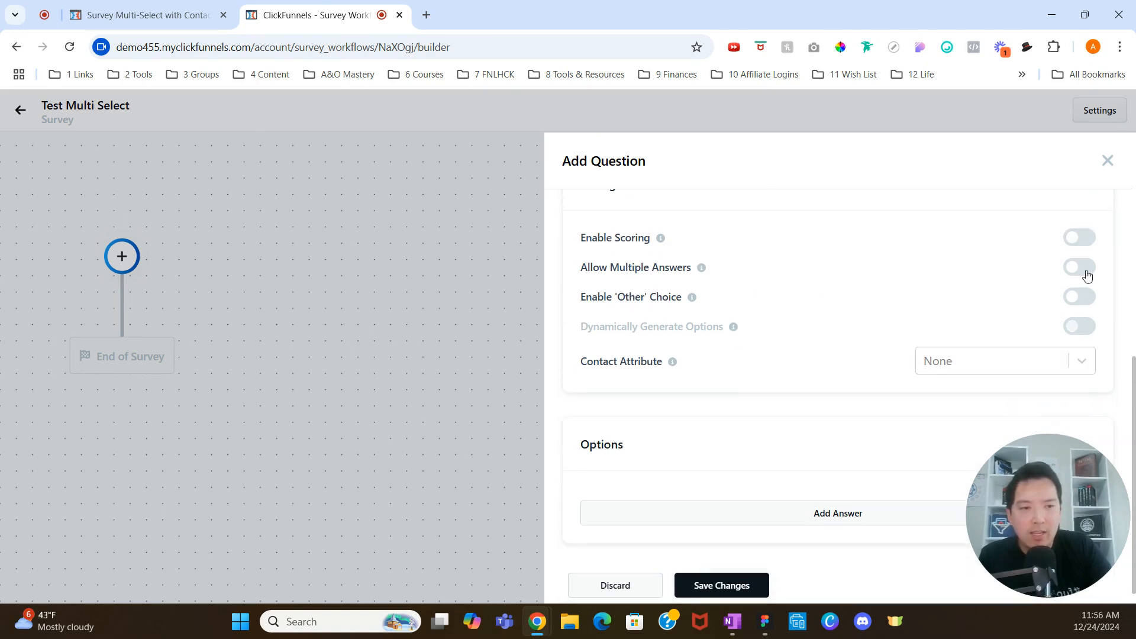
click(1087, 275)
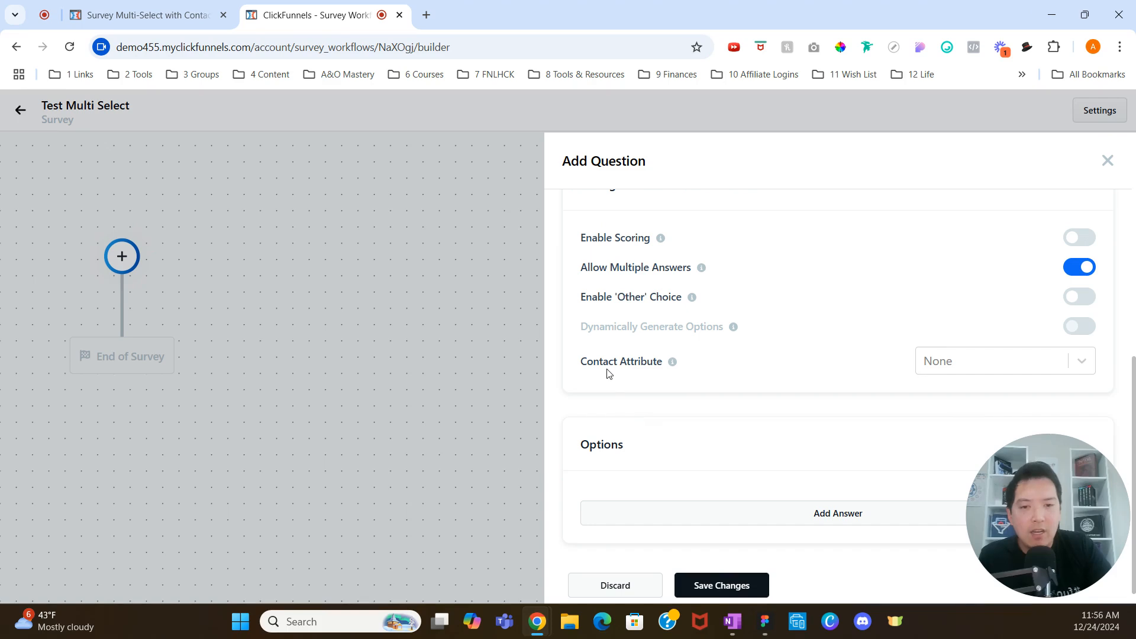
click(924, 362)
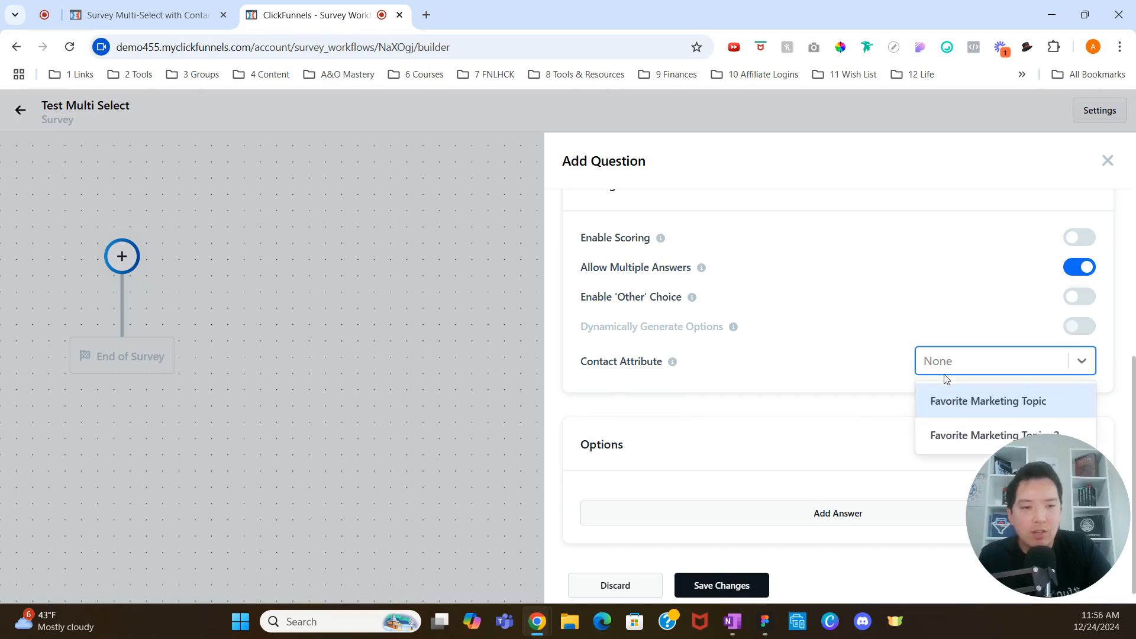
click(941, 441)
- Add "Sales Funnels" as the question's first answer option
scroll(827, 371, down, 1)
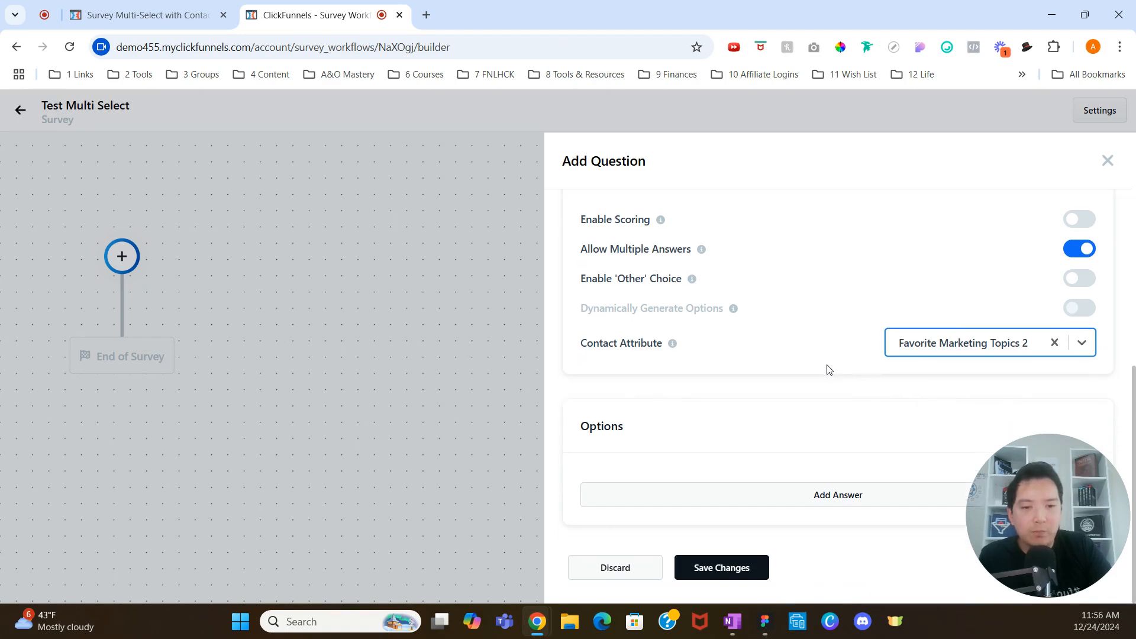
click(792, 504)
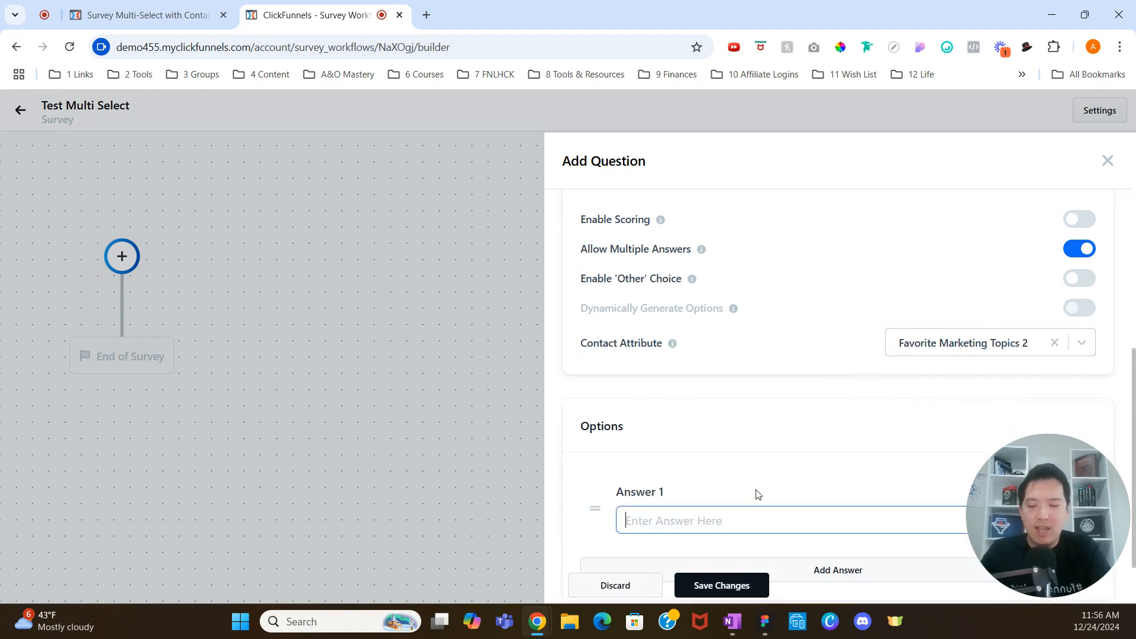
text(Sales)
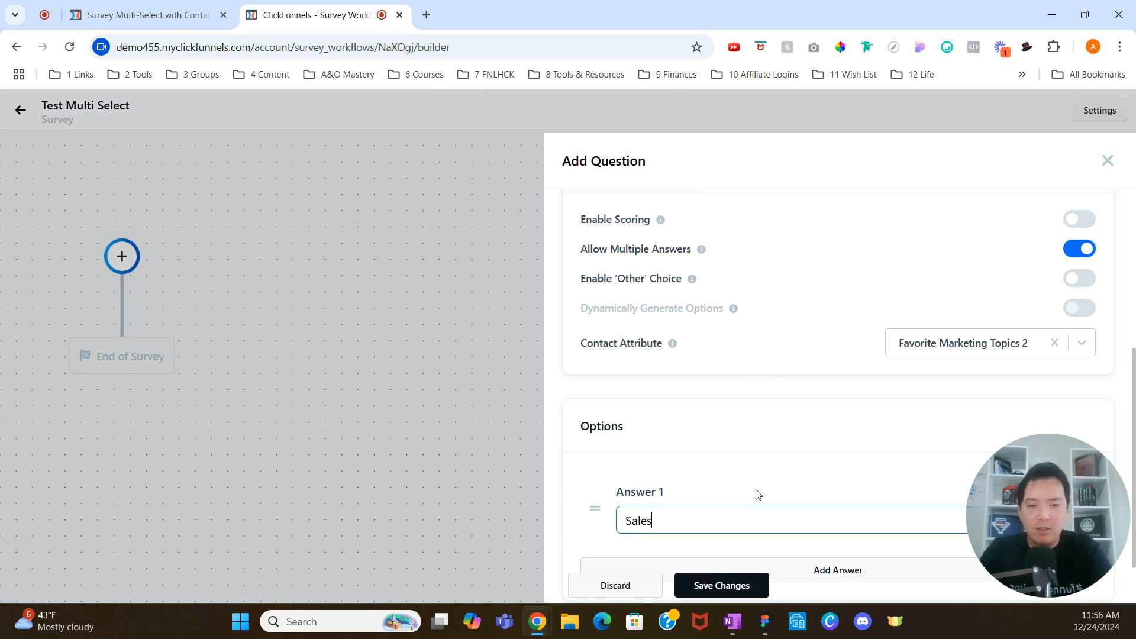
text( Funnels)
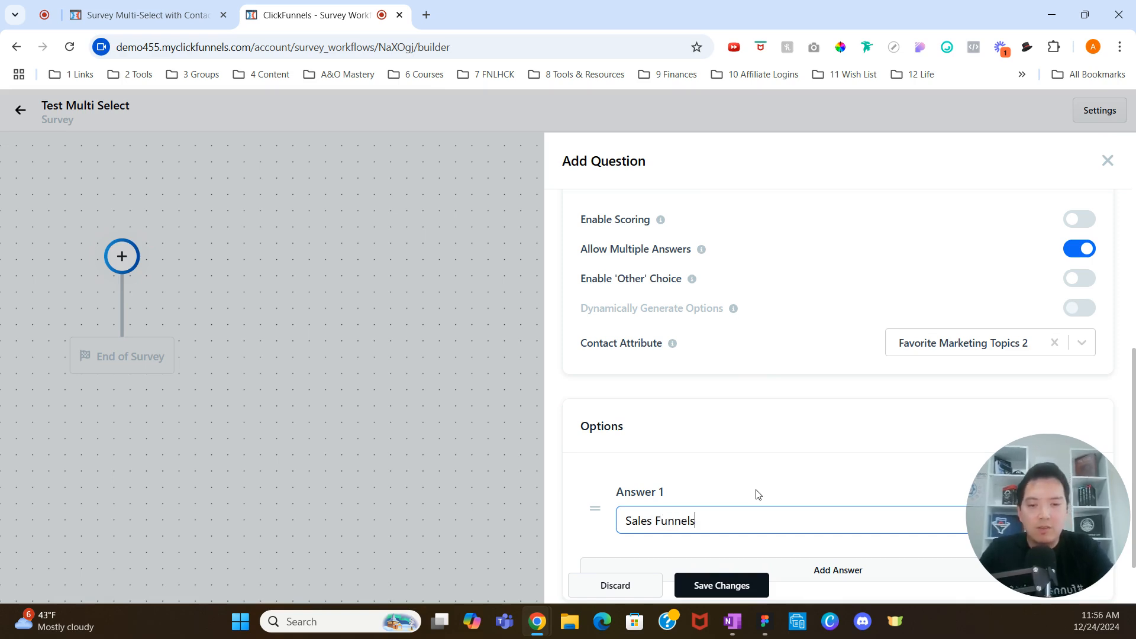
scroll(759, 494, down, 2)
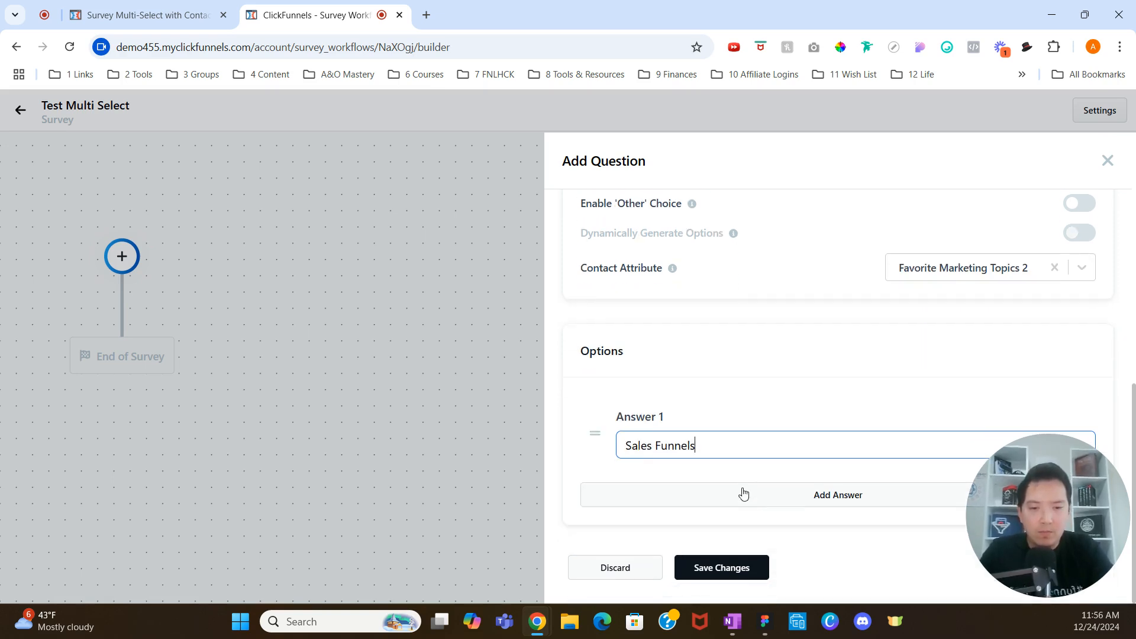
click(650, 452)
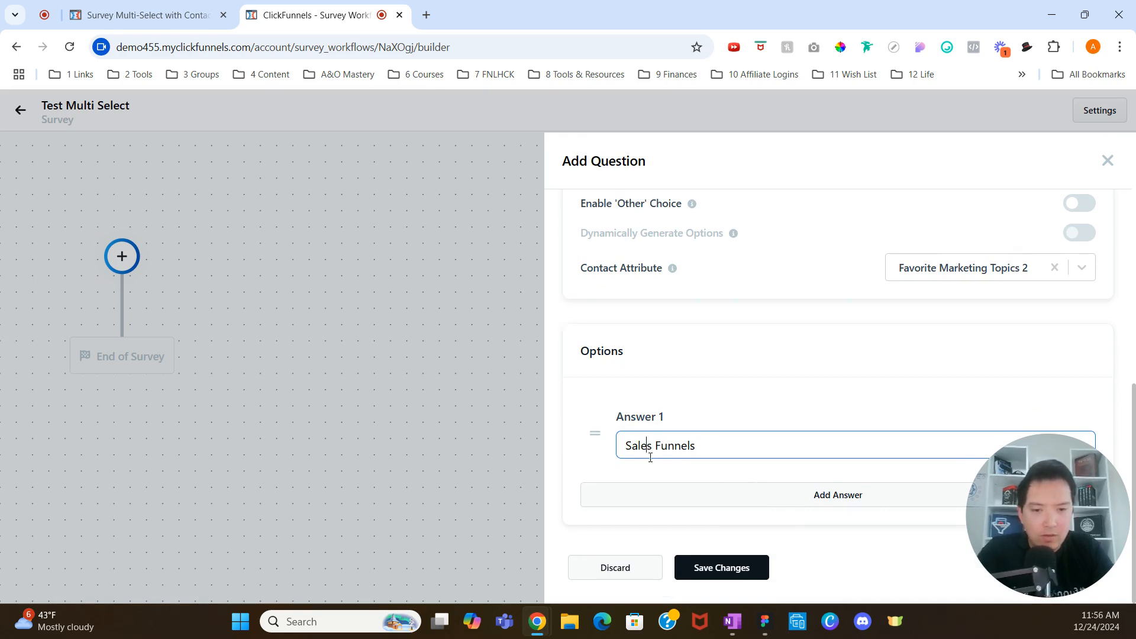
key(BackSpace)
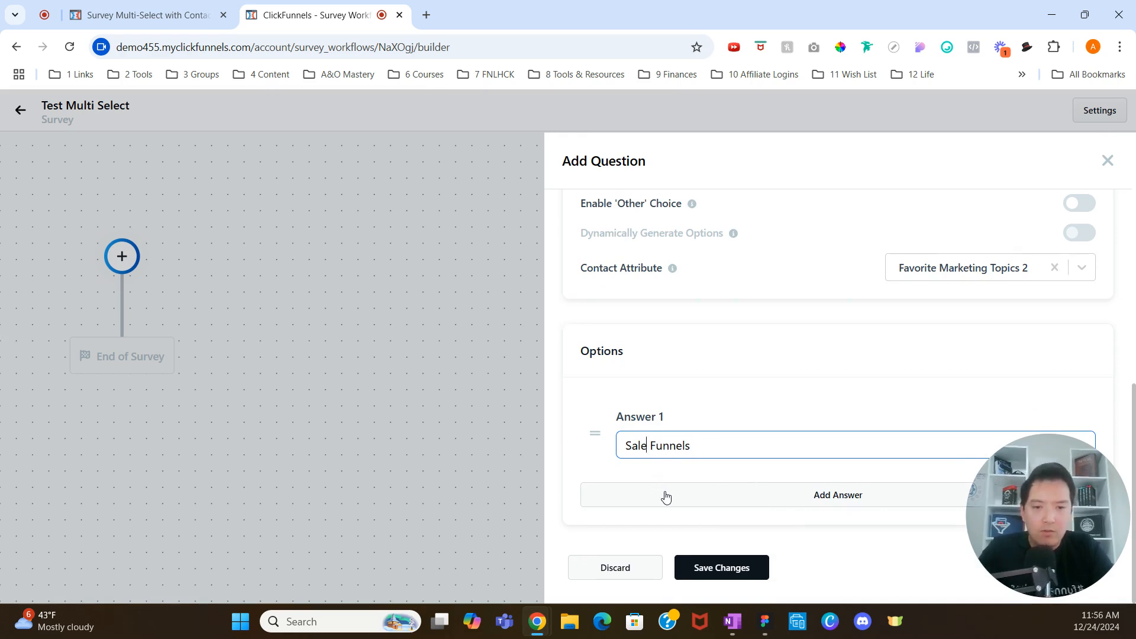
text(s)
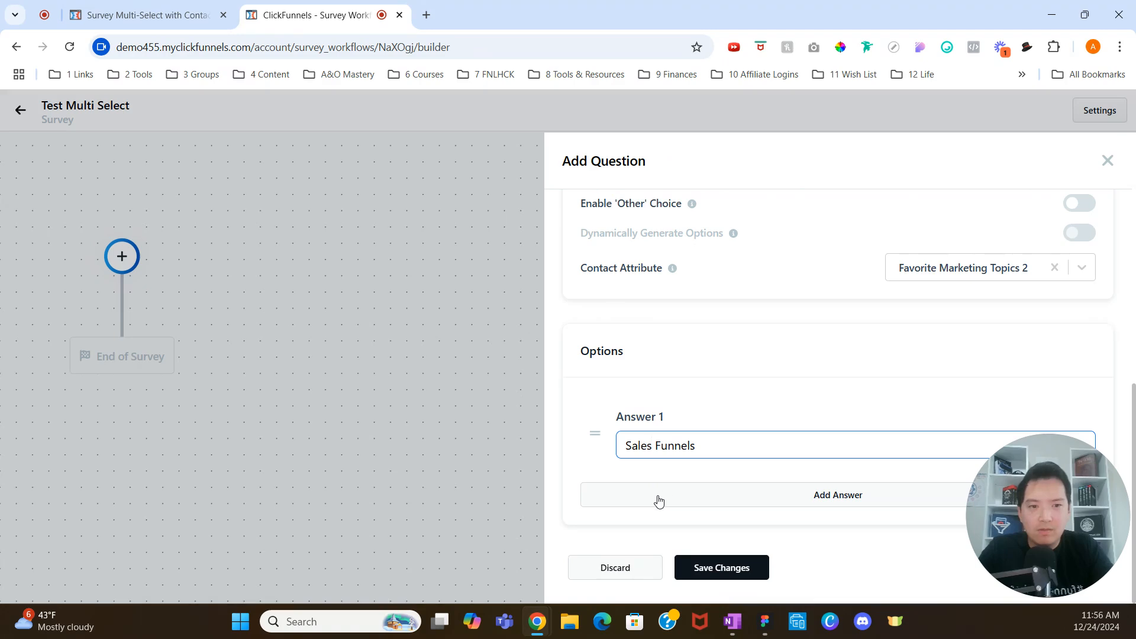
- Add "Traffic" and "Content Creation" as the second and third answer options
click(672, 495)
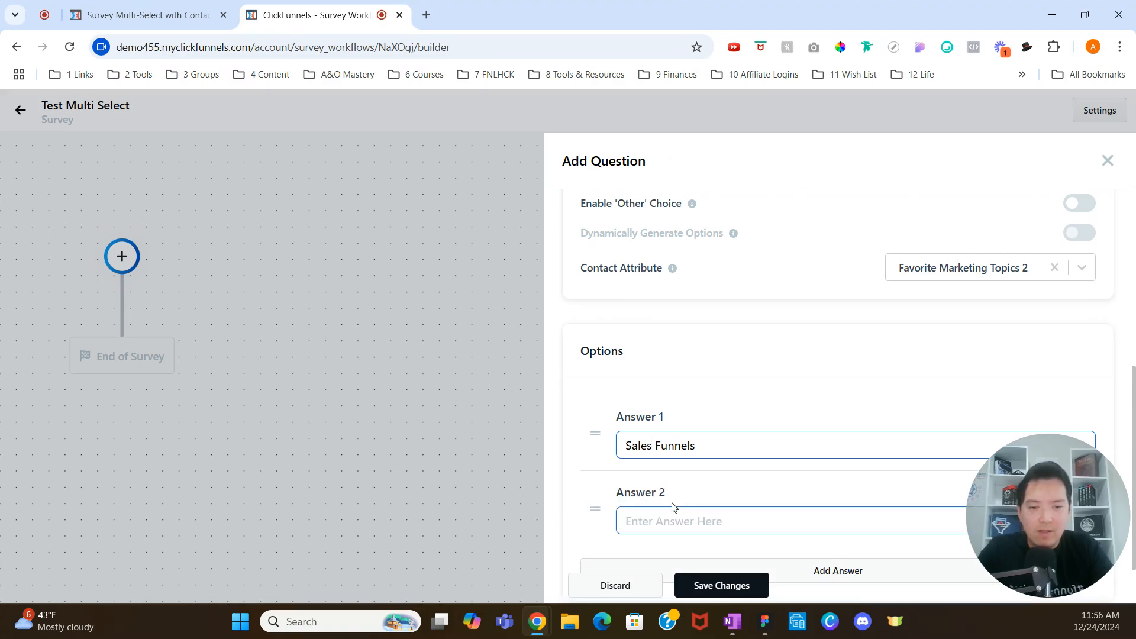
text(Traffic)
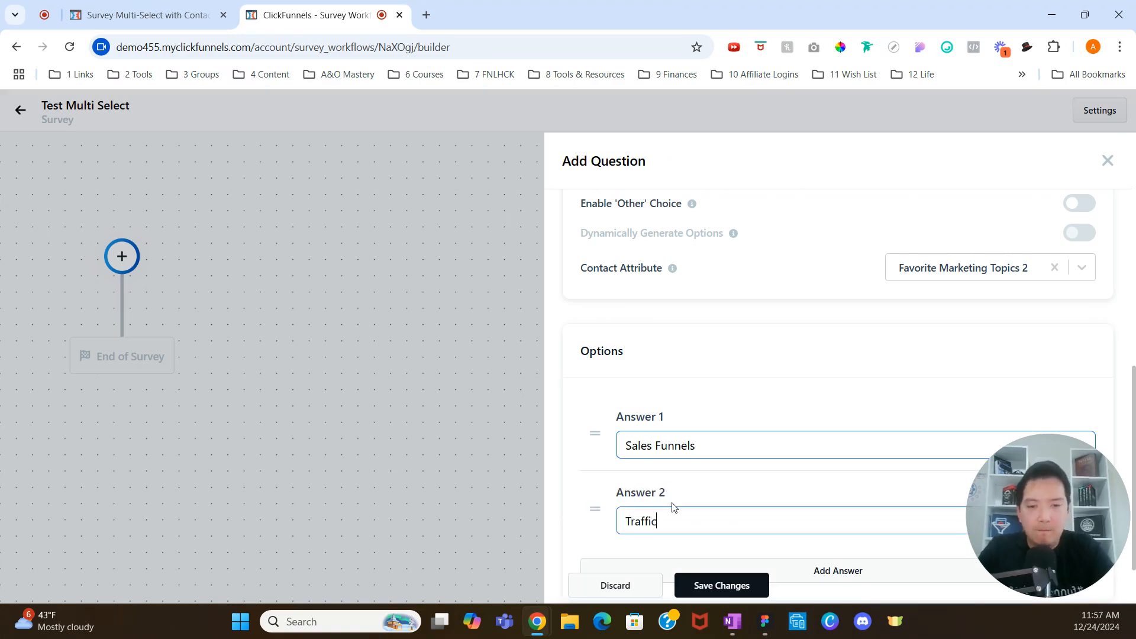
scroll(674, 503, down, 1)
click(675, 497)
text(Co)
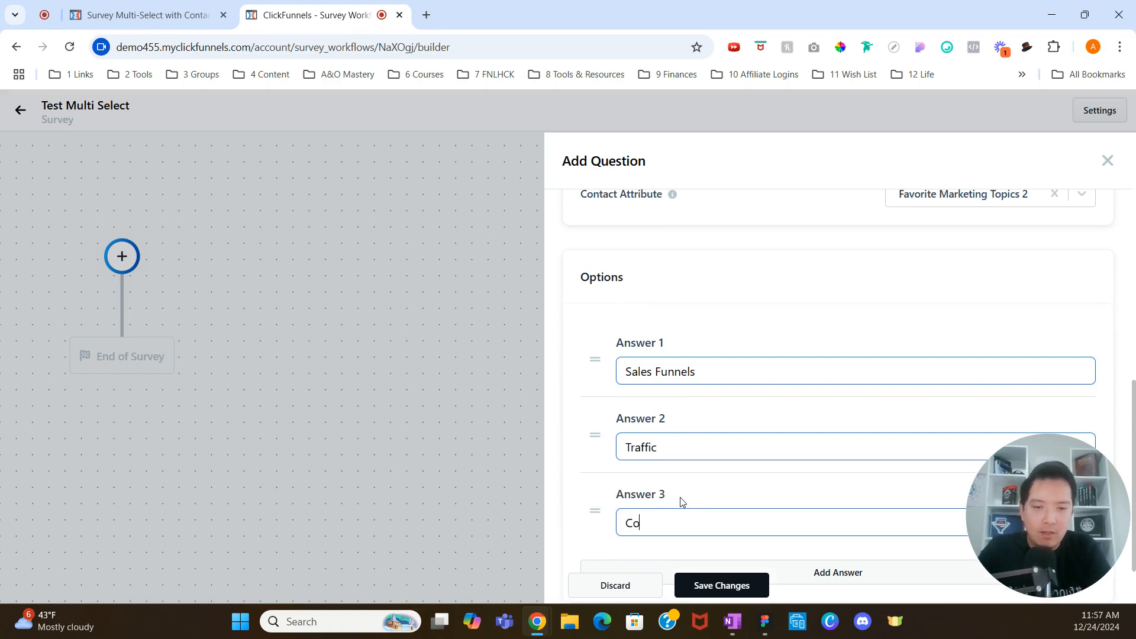
text(ntent Creation)
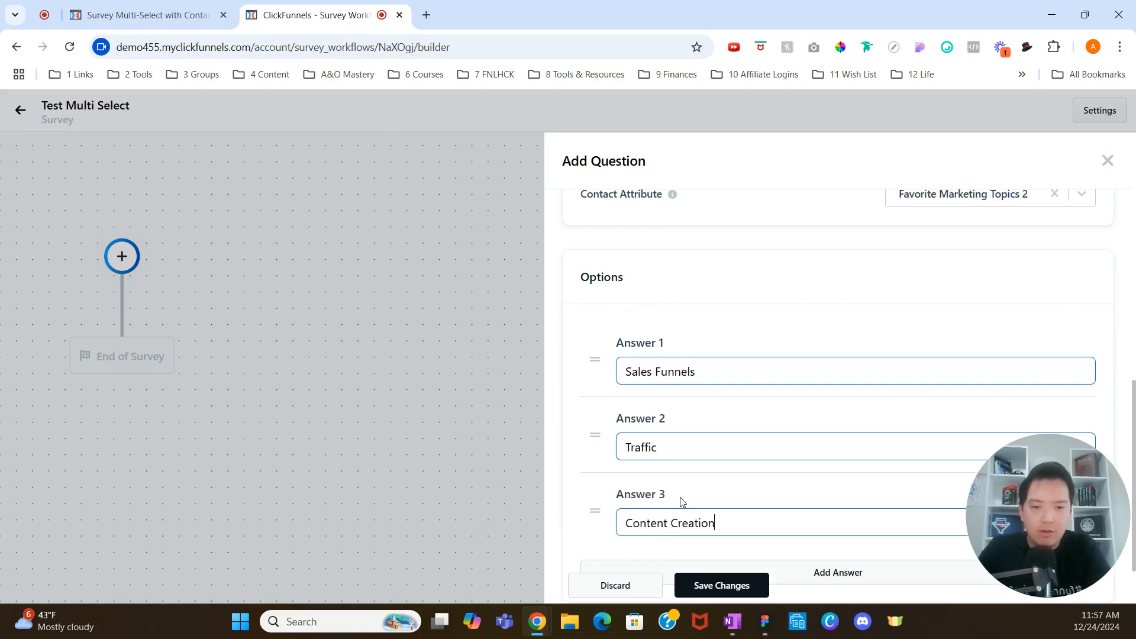
- Change the first answer to "Sale Funnels" and save the question
click(653, 371)
key(BackSpace)
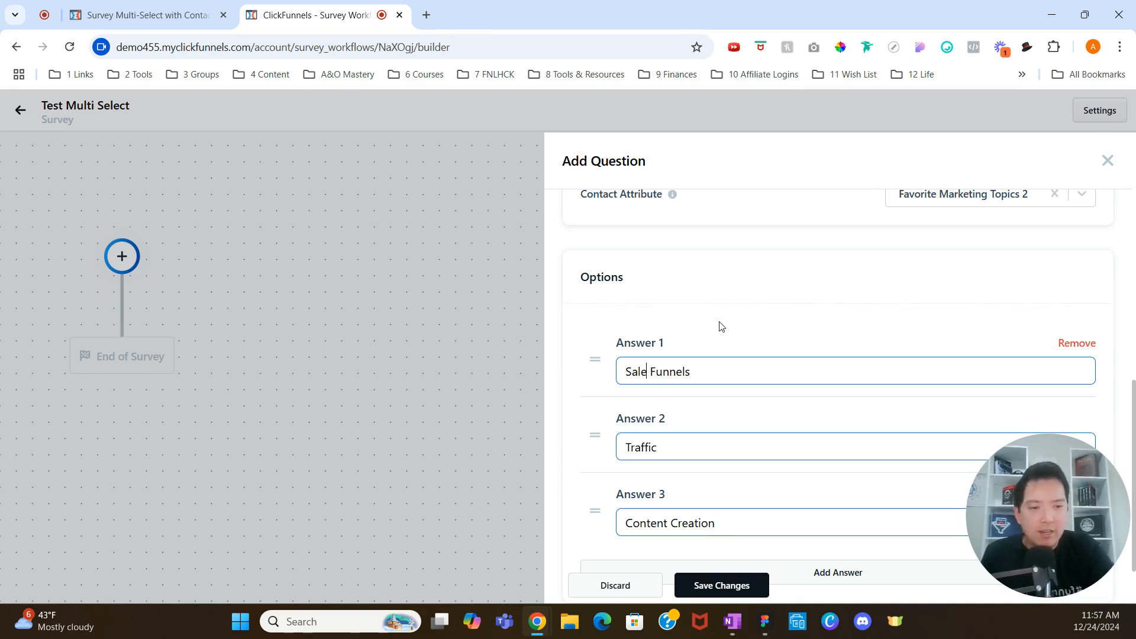
click(717, 583)
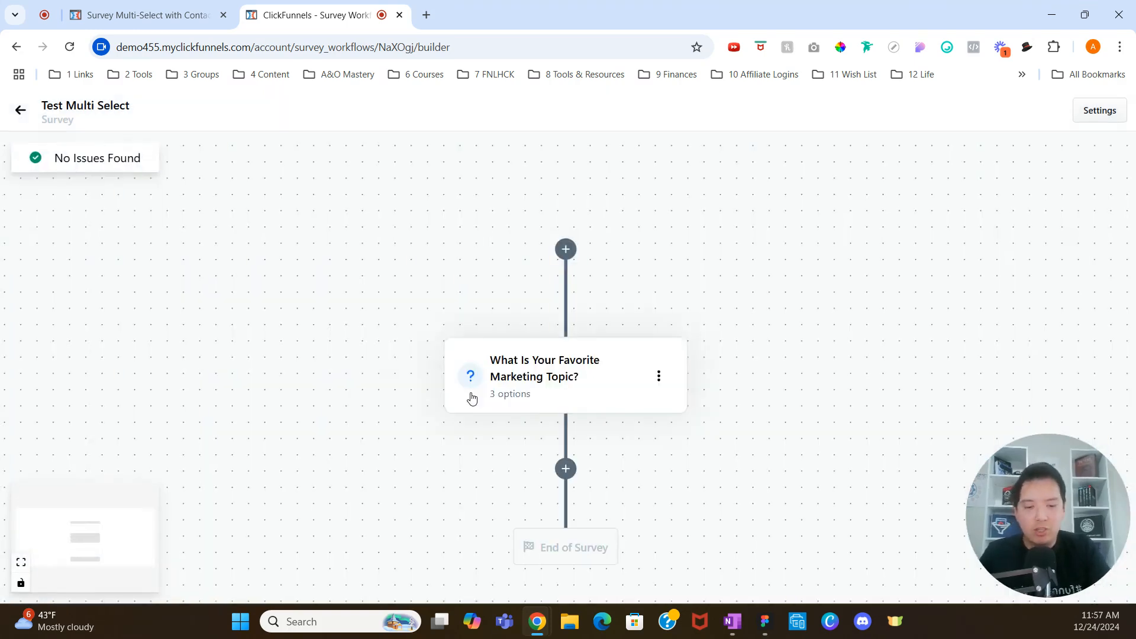
- Reopen the marketing topic question, correct its first answer to "Sales Funnels" and save the changes
click(472, 397)
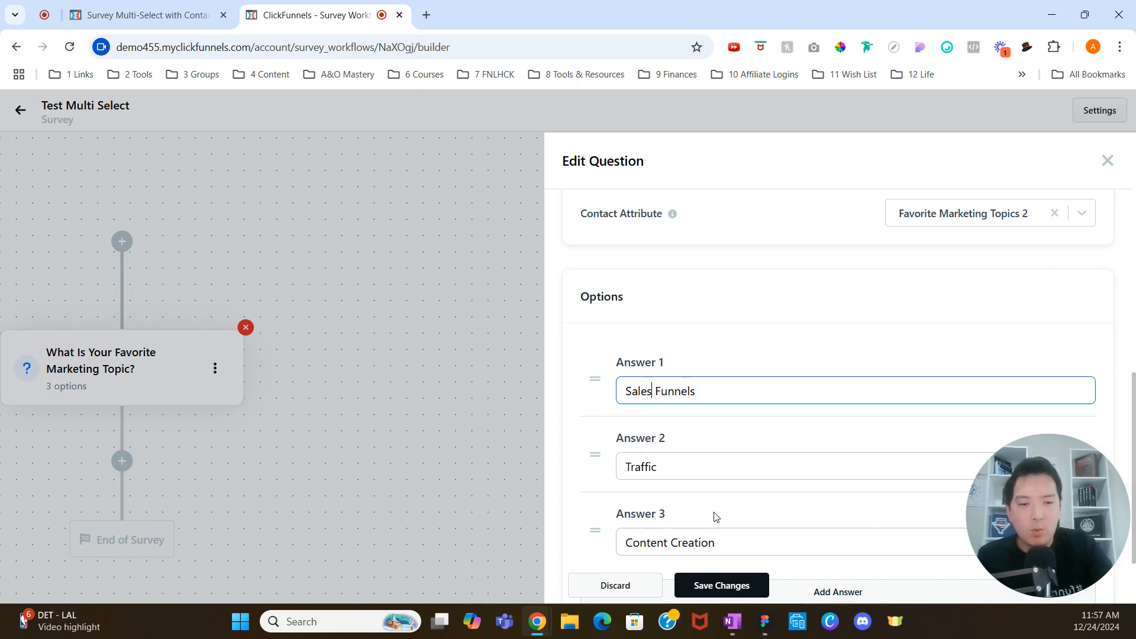
click(728, 582)
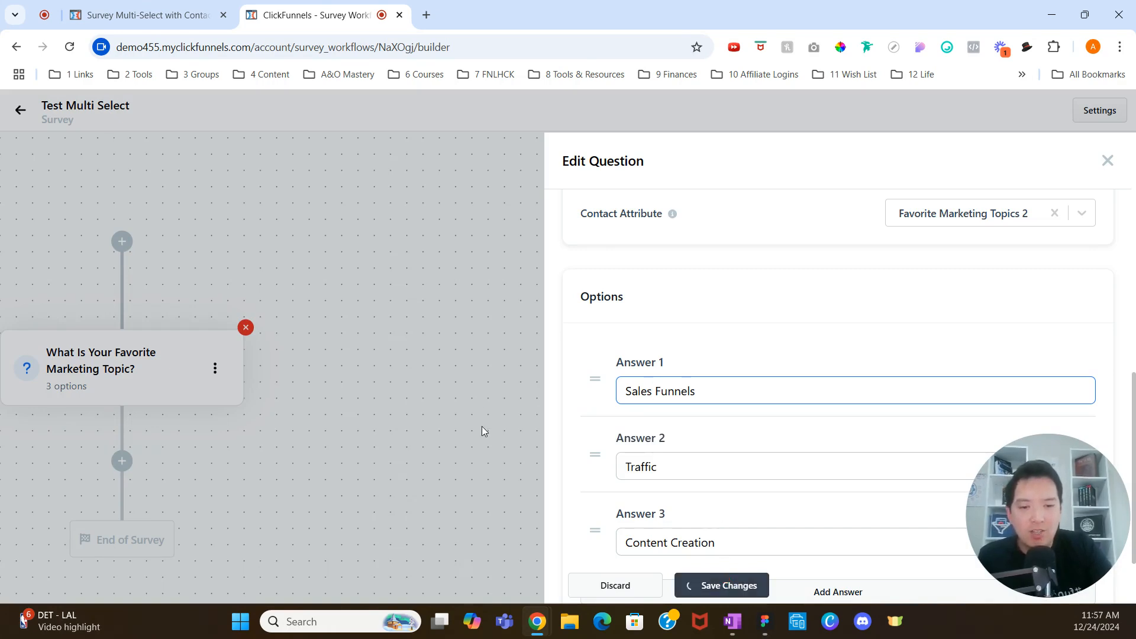